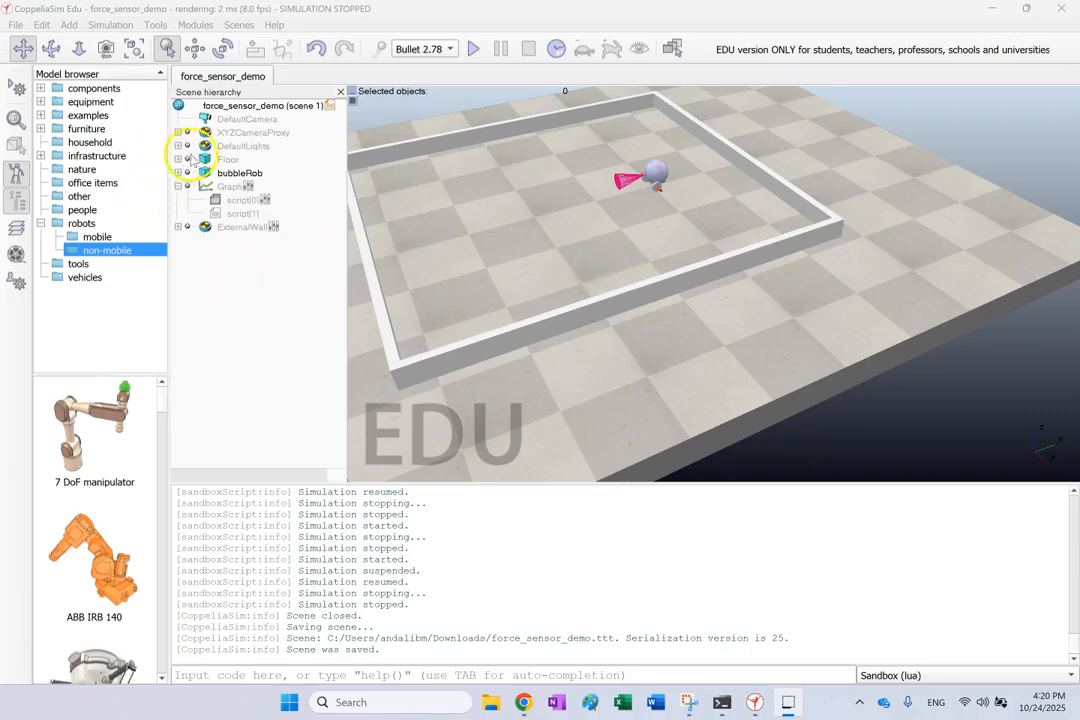
Examine the camera visibility layers in the object properties of the Floor and bubbleRob
{"action": "left_click", "coordinate": [475, 213]}
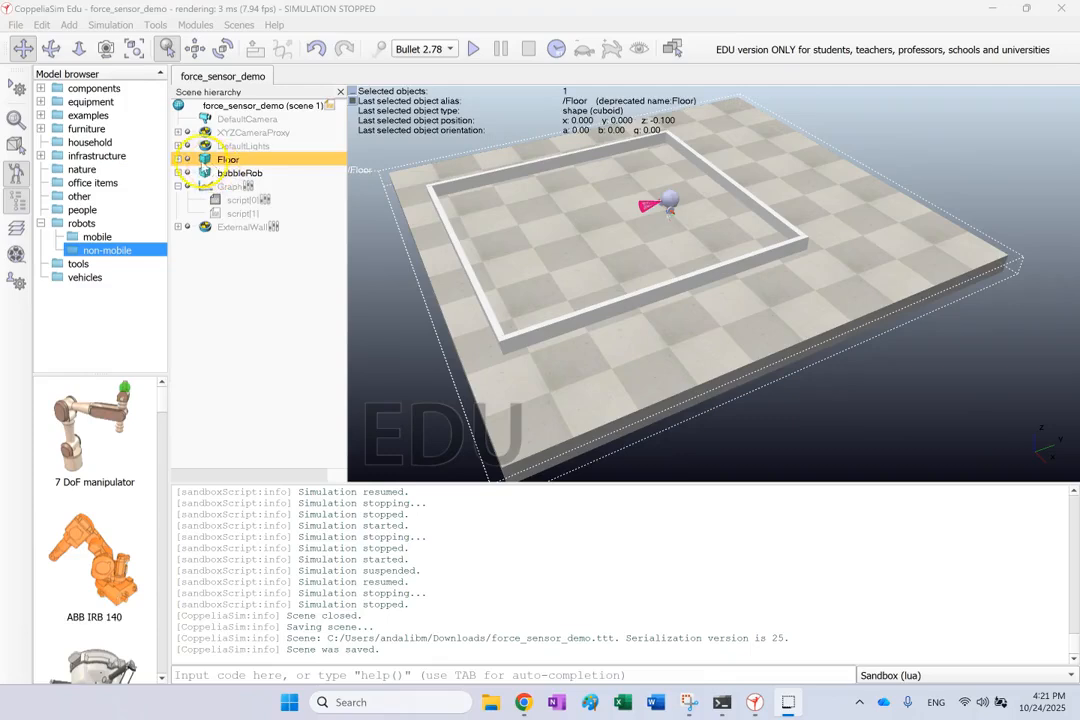
{"action": "double_click", "coordinate": [204, 164]}
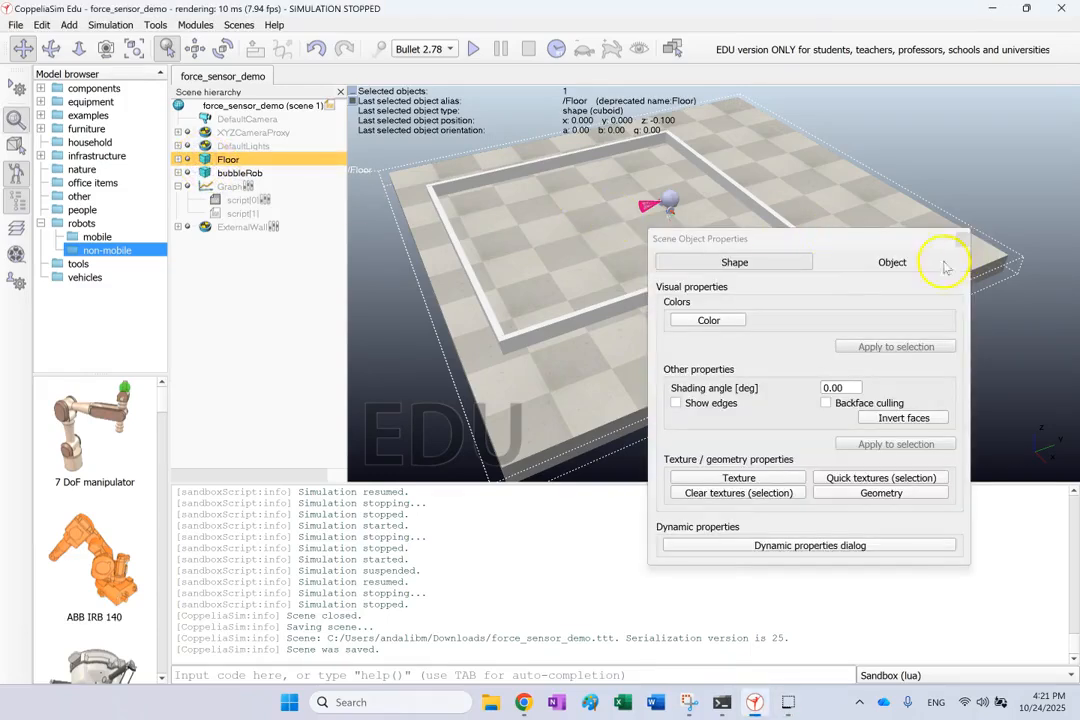
{"action": "left_click", "coordinate": [890, 262]}
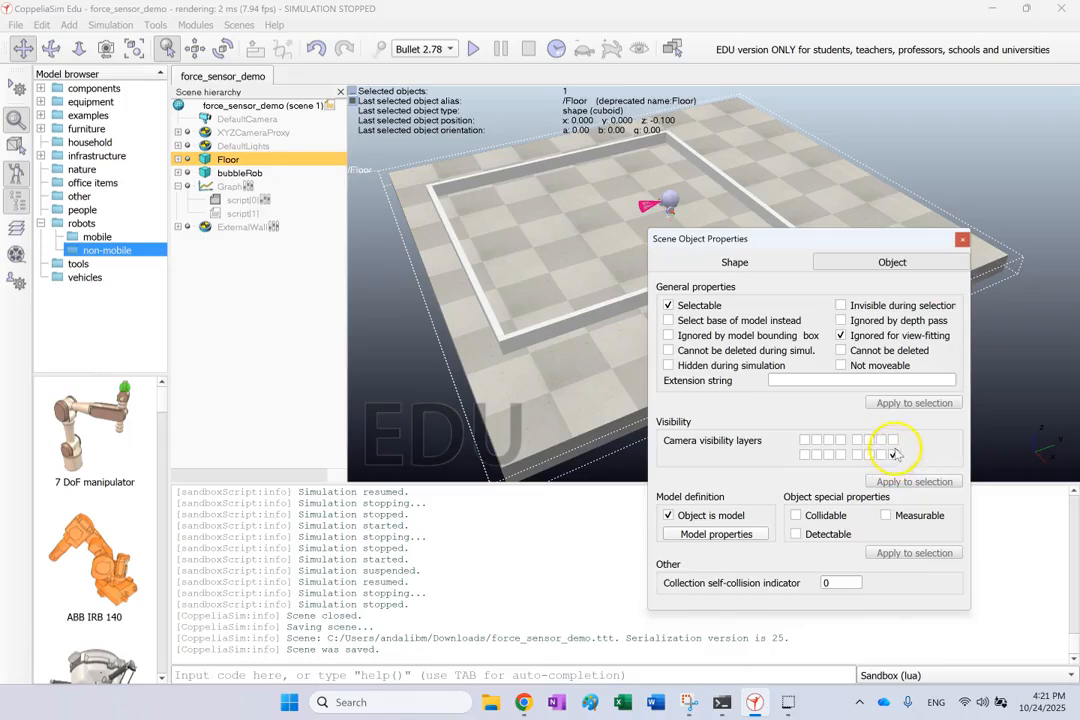
{"action": "left_click", "coordinate": [962, 240]}
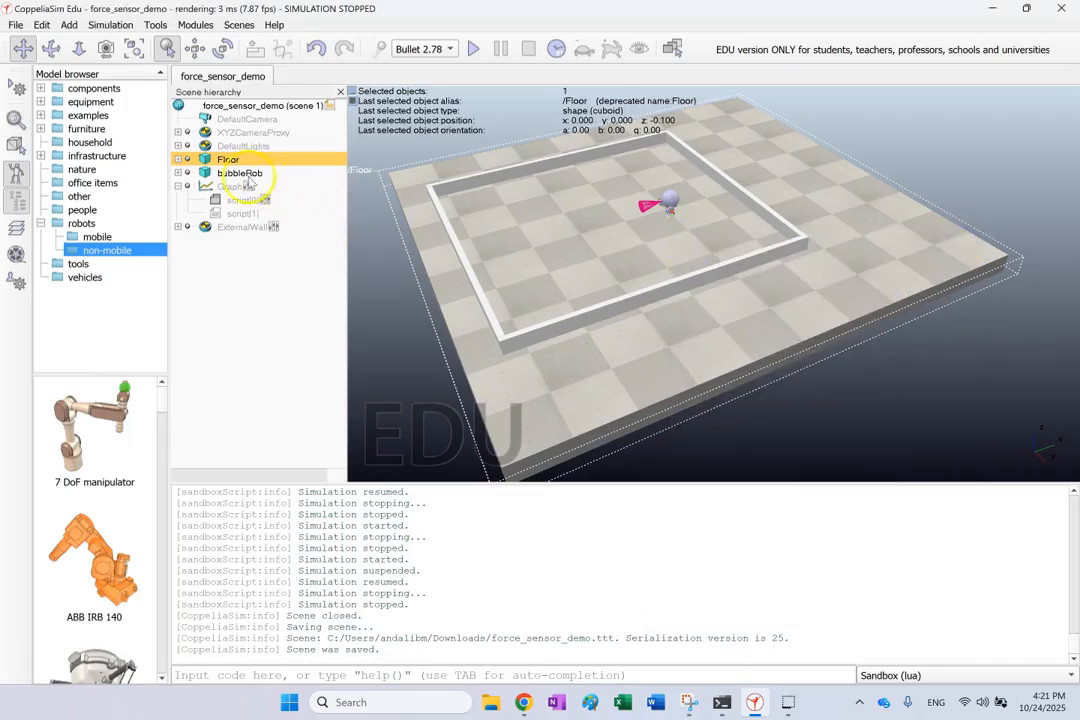
{"action": "double_click", "coordinate": [205, 173]}
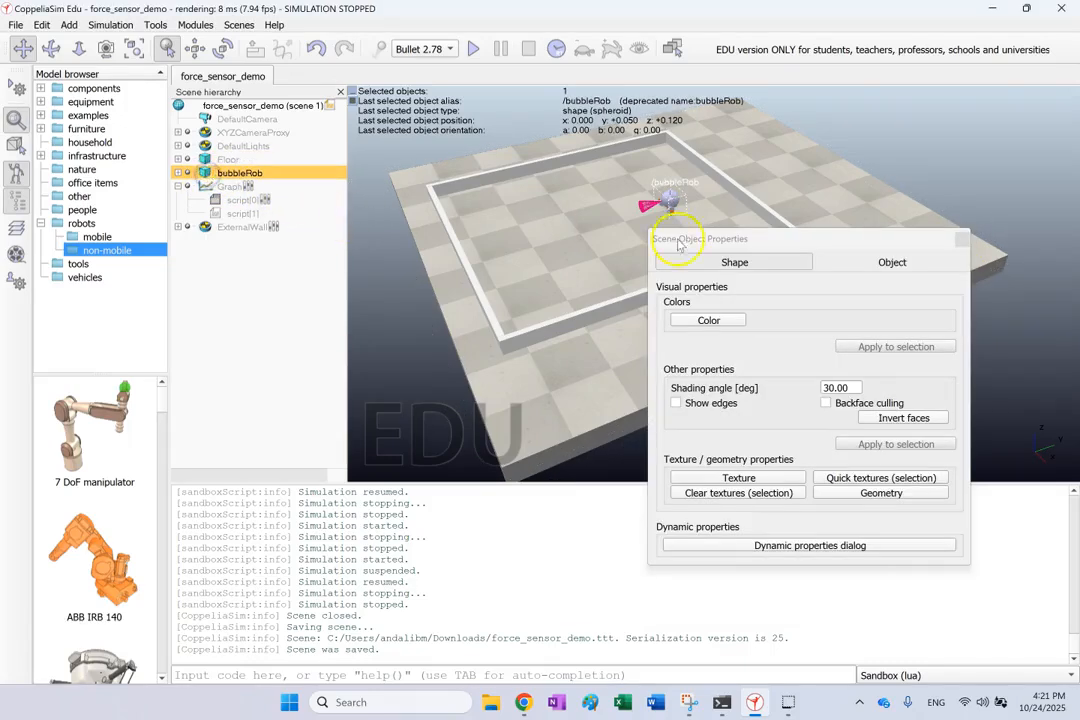
{"action": "left_click", "coordinate": [886, 262]}
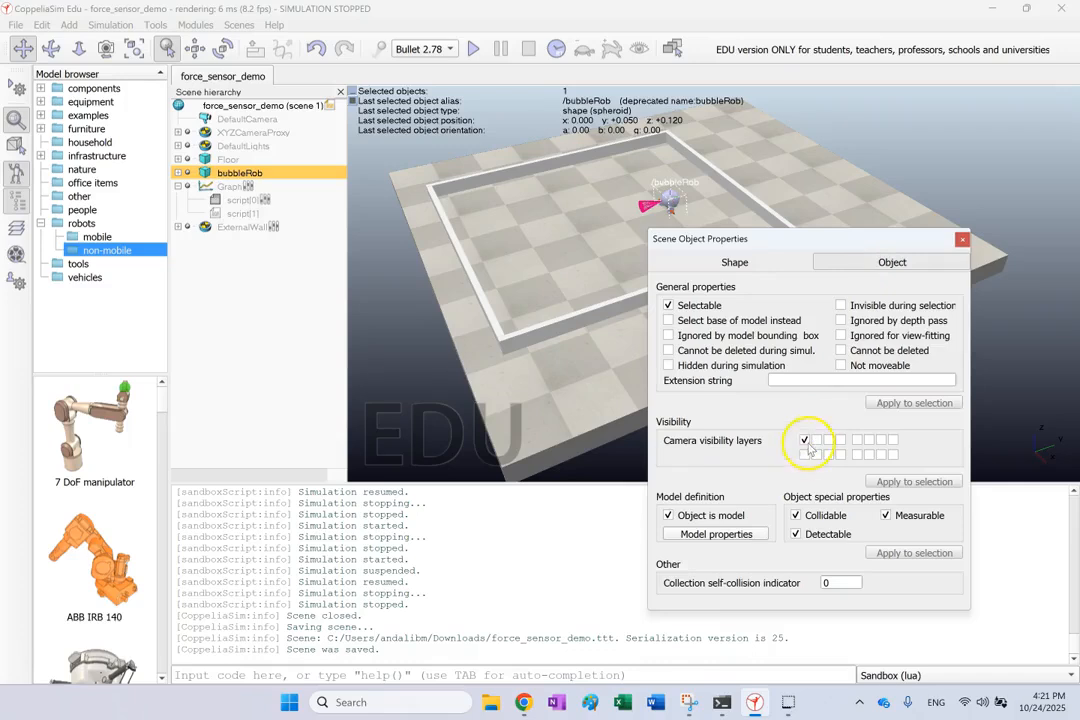
{"action": "left_click", "coordinate": [961, 241]}
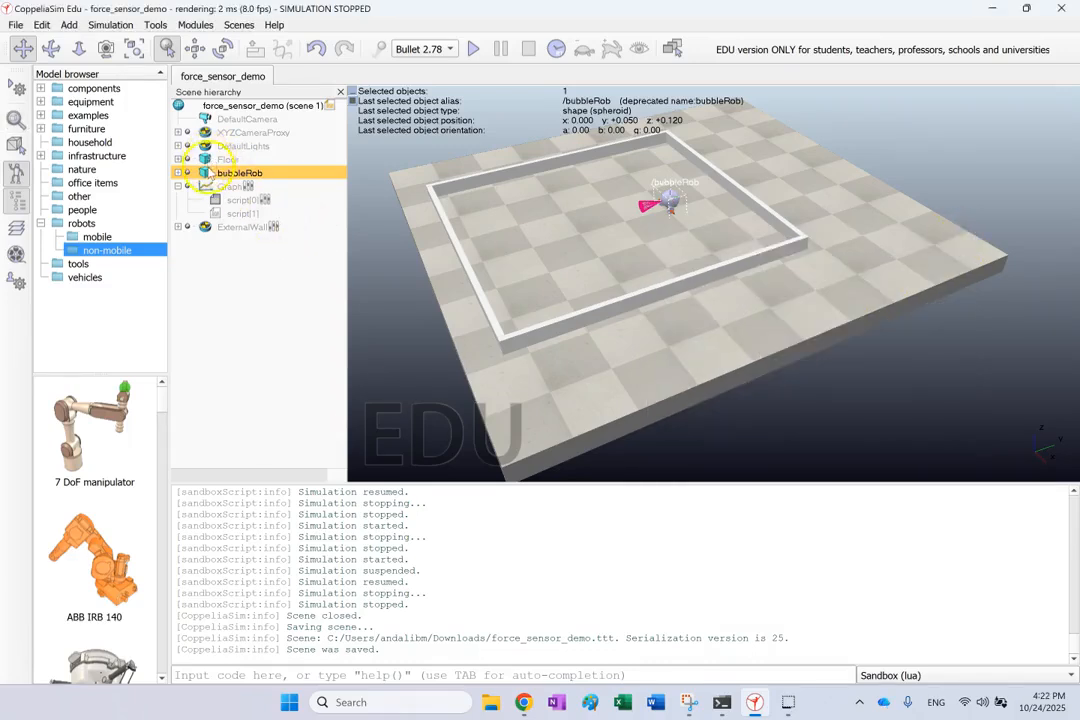
Enable the first camera visibility layer in the Graph object's properties
{"action": "double_click", "coordinate": [205, 187]}
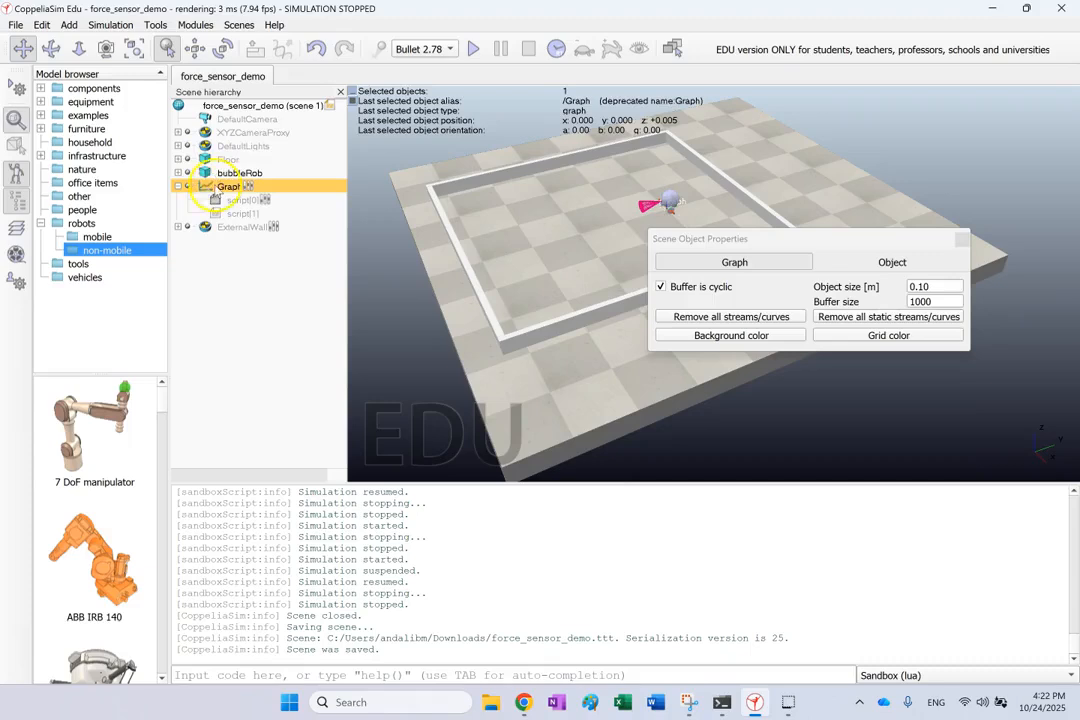
{"action": "left_click", "coordinate": [893, 265]}
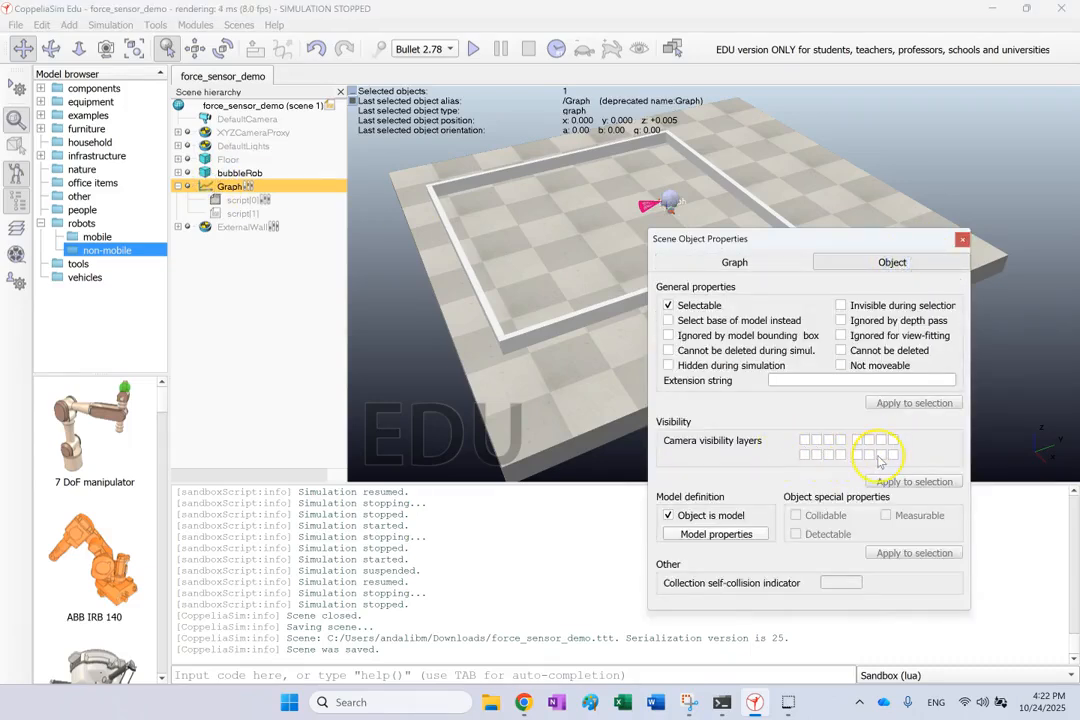
{"action": "left_click", "coordinate": [805, 441]}
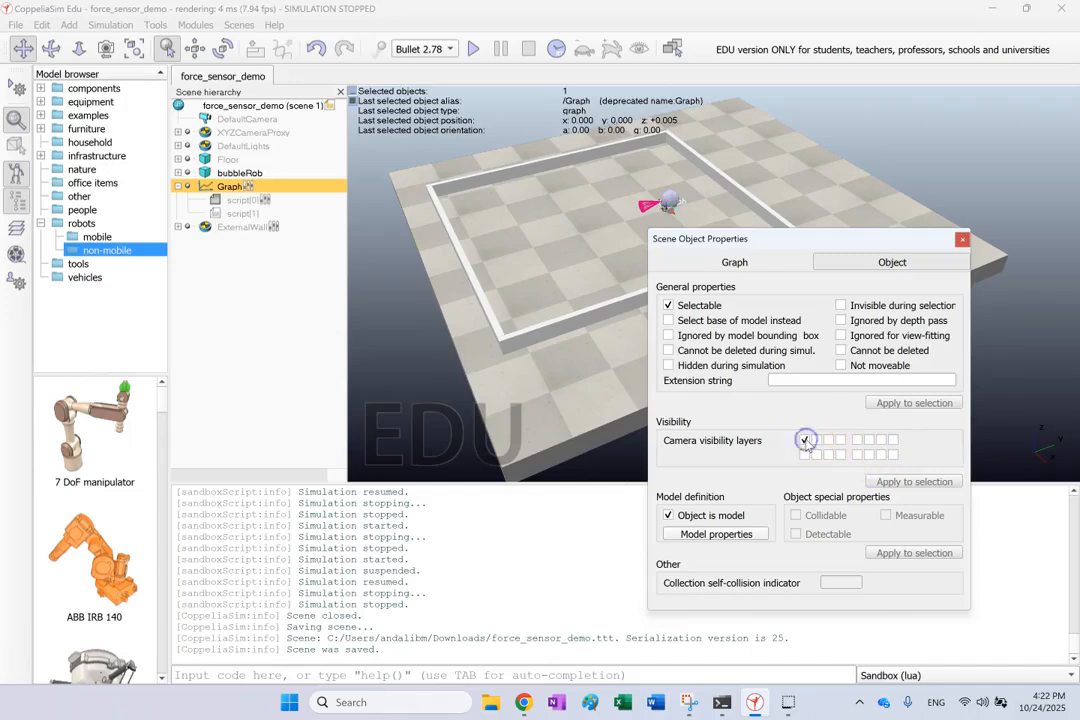
{"action": "left_click", "coordinate": [960, 241]}
Add a new graph object to the scene and close its plot window
{"action": "left_click_drag", "start_coordinate": [656, 190], "coordinate": [272, 68]}
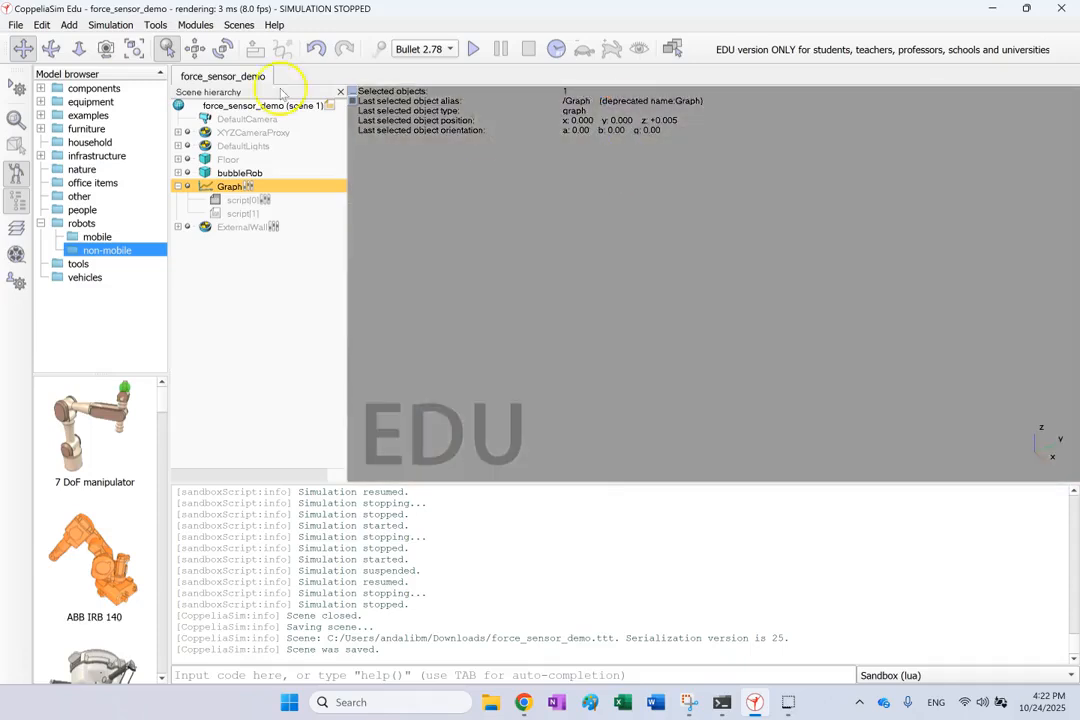
{"action": "left_click_drag", "start_coordinate": [588, 455], "coordinate": [656, 605]}
{"action": "left_click_drag", "start_coordinate": [563, 228], "coordinate": [649, 487]}
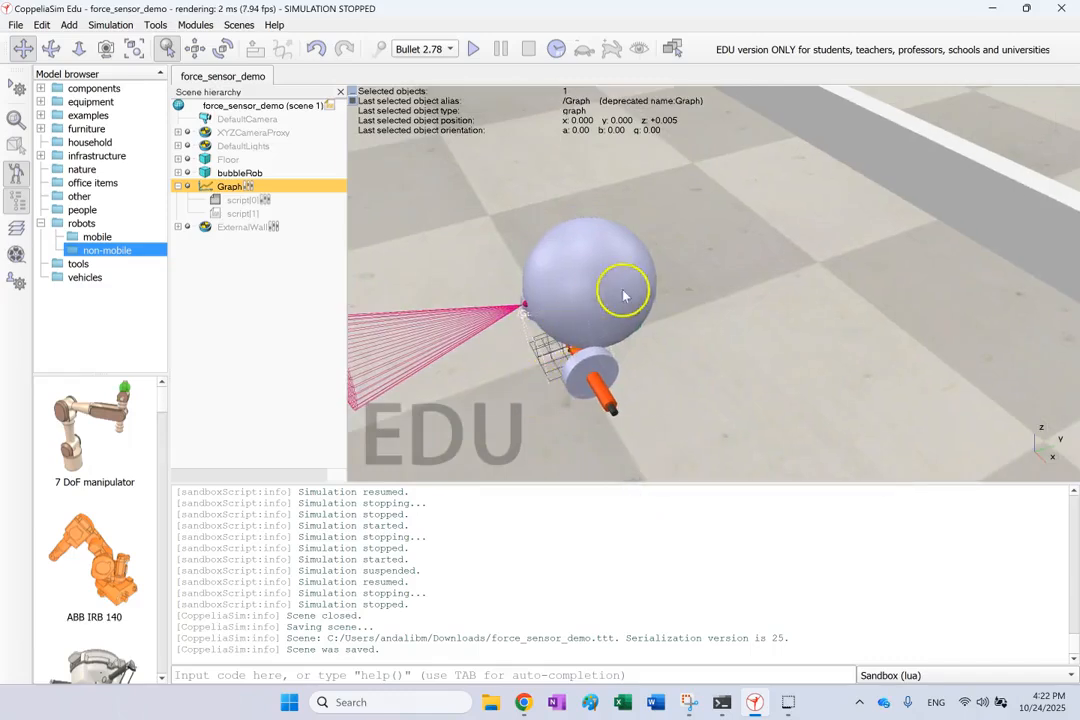
{"action": "scroll", "coordinate": [622, 292], "scroll_direction": "down", "scroll_amount": 6}
{"action": "right_click", "coordinate": [472, 304]}
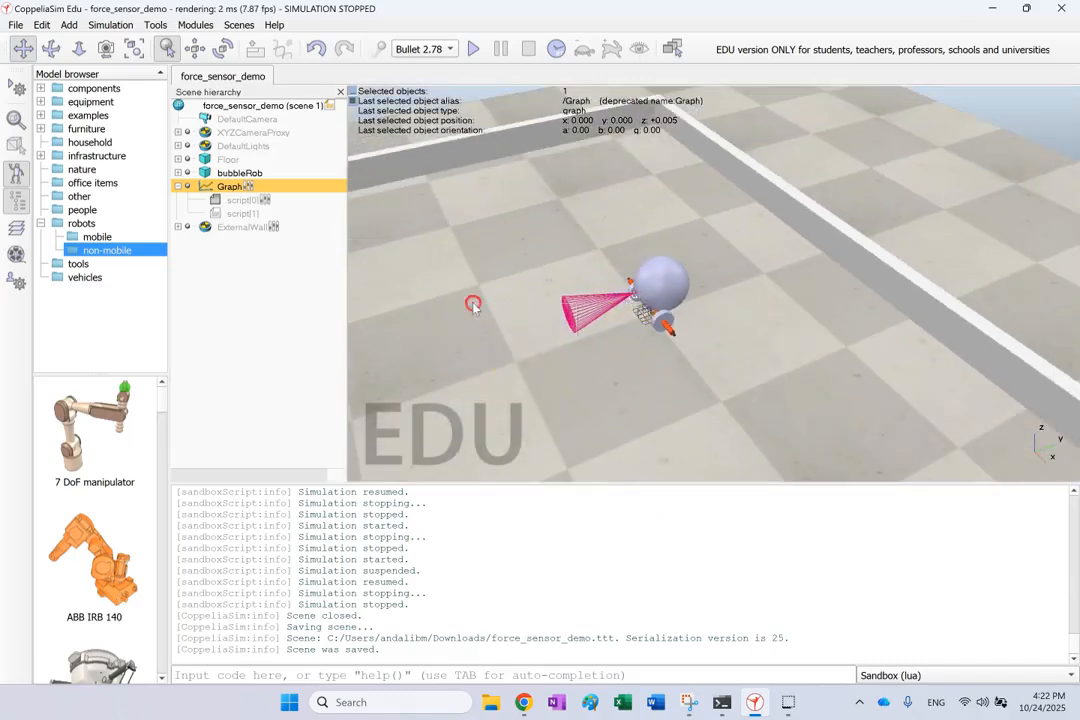
{"action": "left_click", "coordinate": [530, 366]}
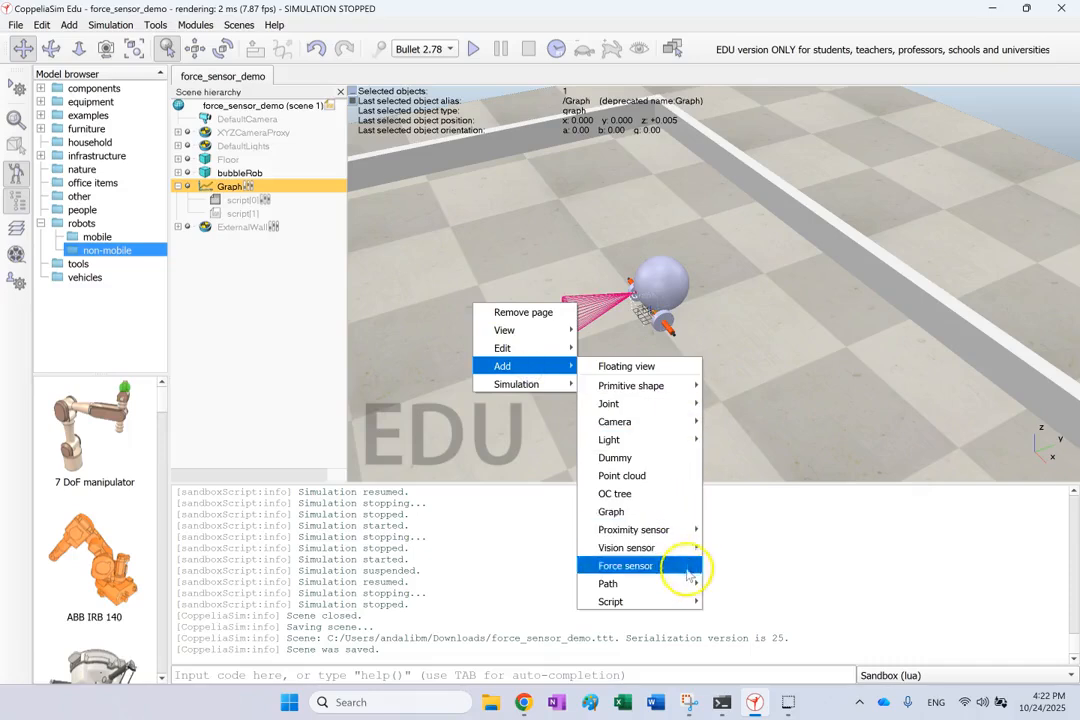
{"action": "left_click", "coordinate": [662, 511]}
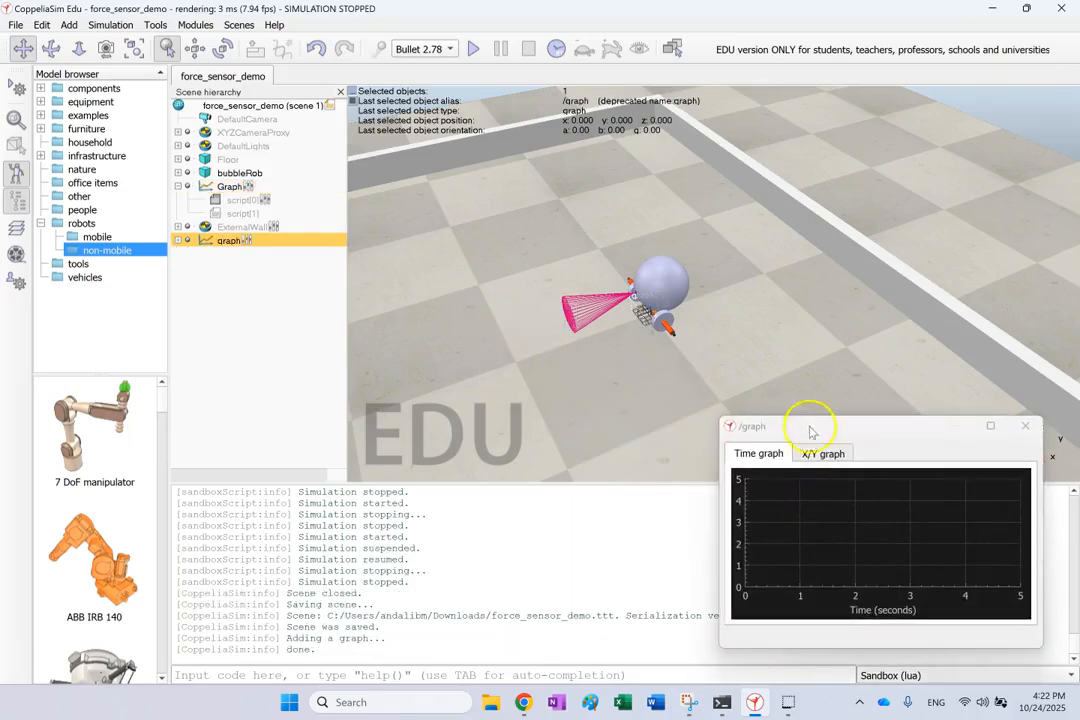
{"action": "left_click", "coordinate": [1026, 427]}
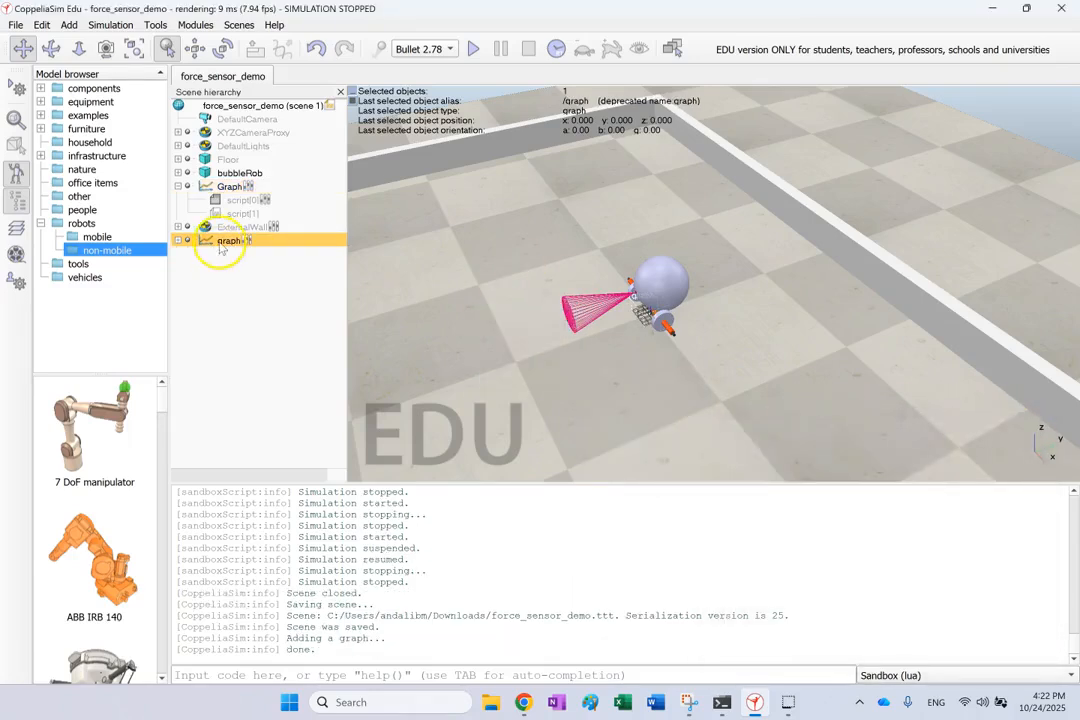
Move the new graph away from the robot to about x -0.725, y -0.350 on the floor
{"action": "left_click", "coordinate": [194, 48]}
{"action": "left_click_drag", "start_coordinate": [628, 367], "coordinate": [467, 268]}
{"action": "left_click", "coordinate": [541, 254]}
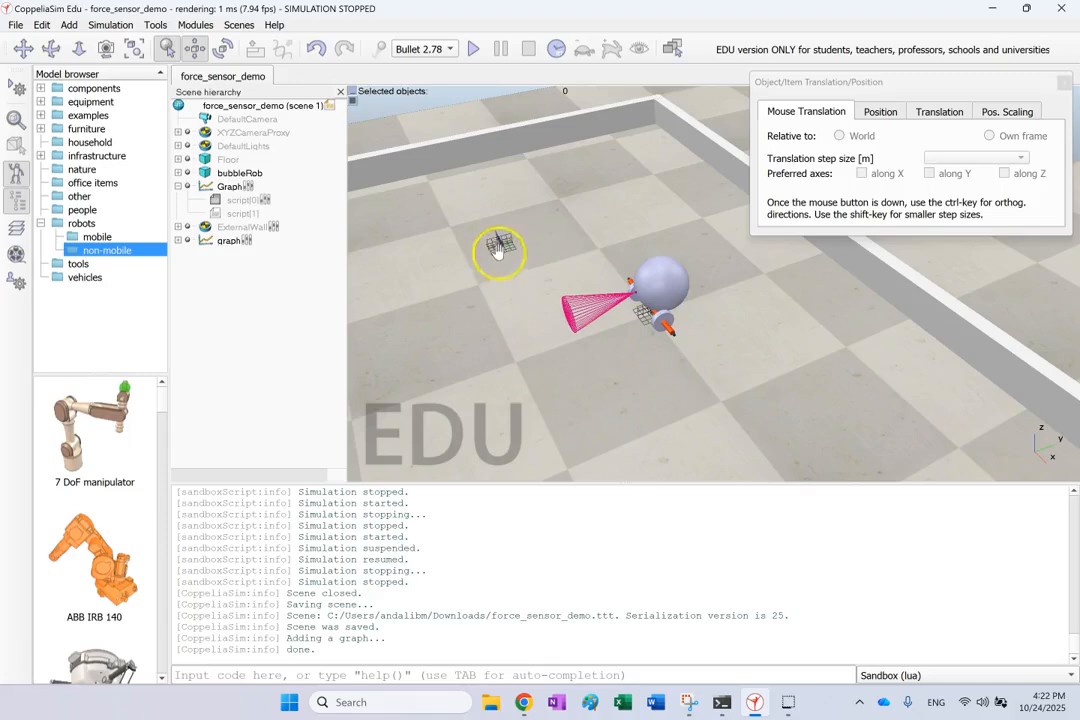
{"action": "left_click", "coordinate": [1064, 83]}
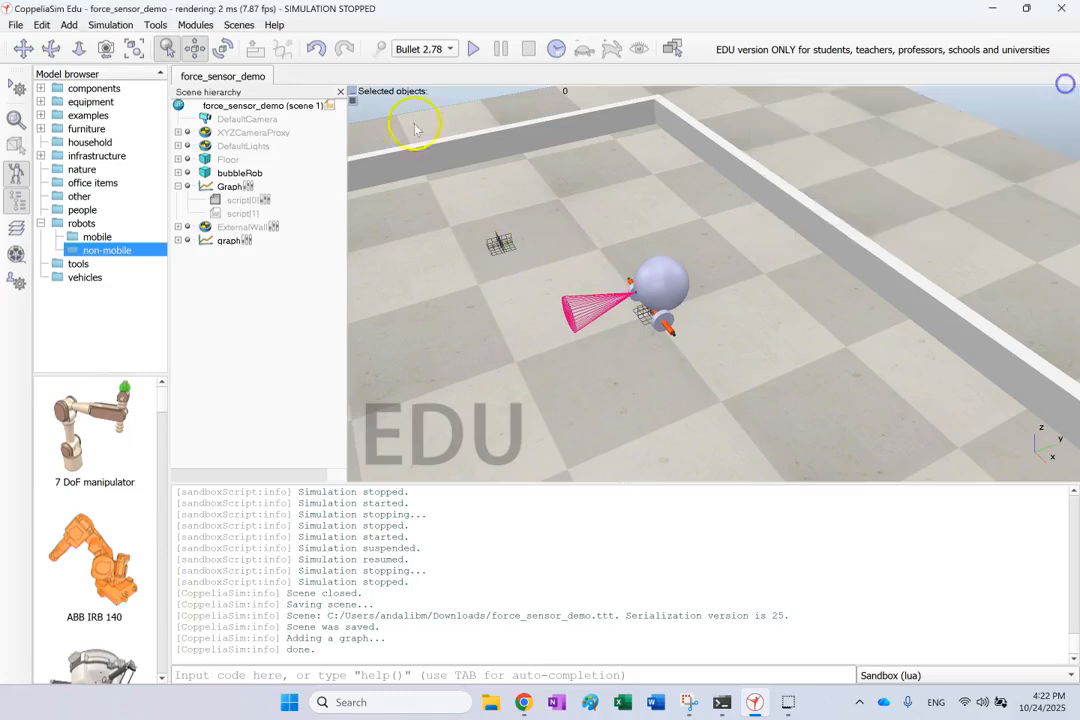
Clear the added graph's enabled camera visibility layer and delete that graph from the scene
{"action": "double_click", "coordinate": [206, 241]}
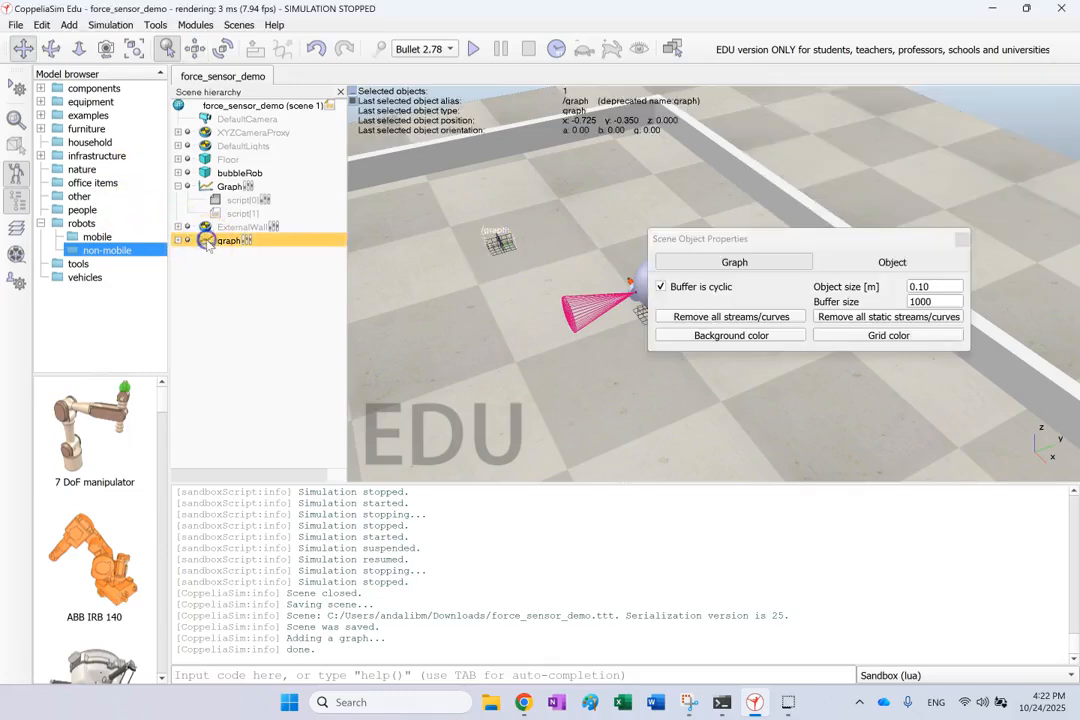
{"action": "left_click", "coordinate": [890, 262]}
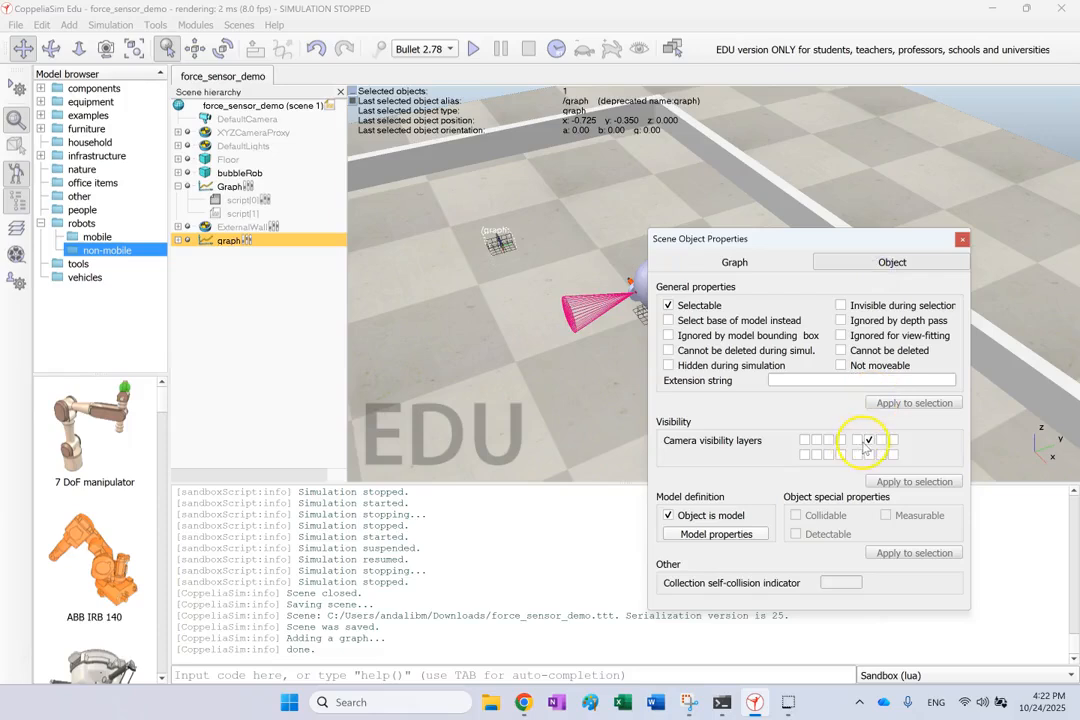
{"action": "left_click", "coordinate": [869, 440]}
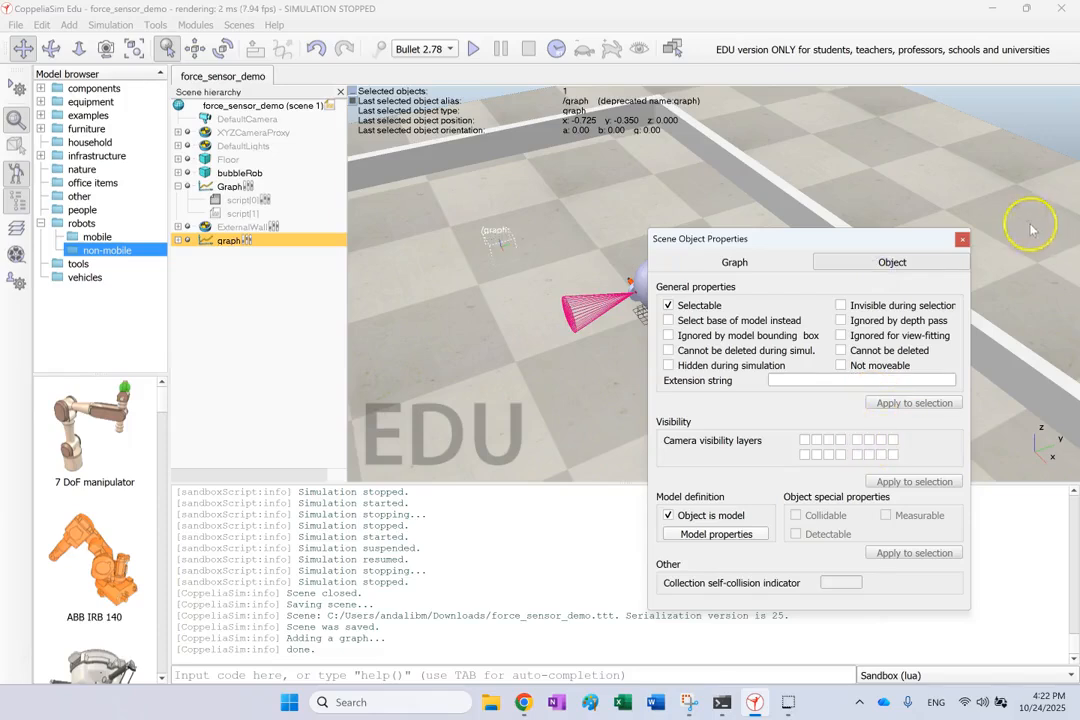
{"action": "left_click", "coordinate": [966, 238]}
{"action": "left_click", "coordinate": [969, 237]}
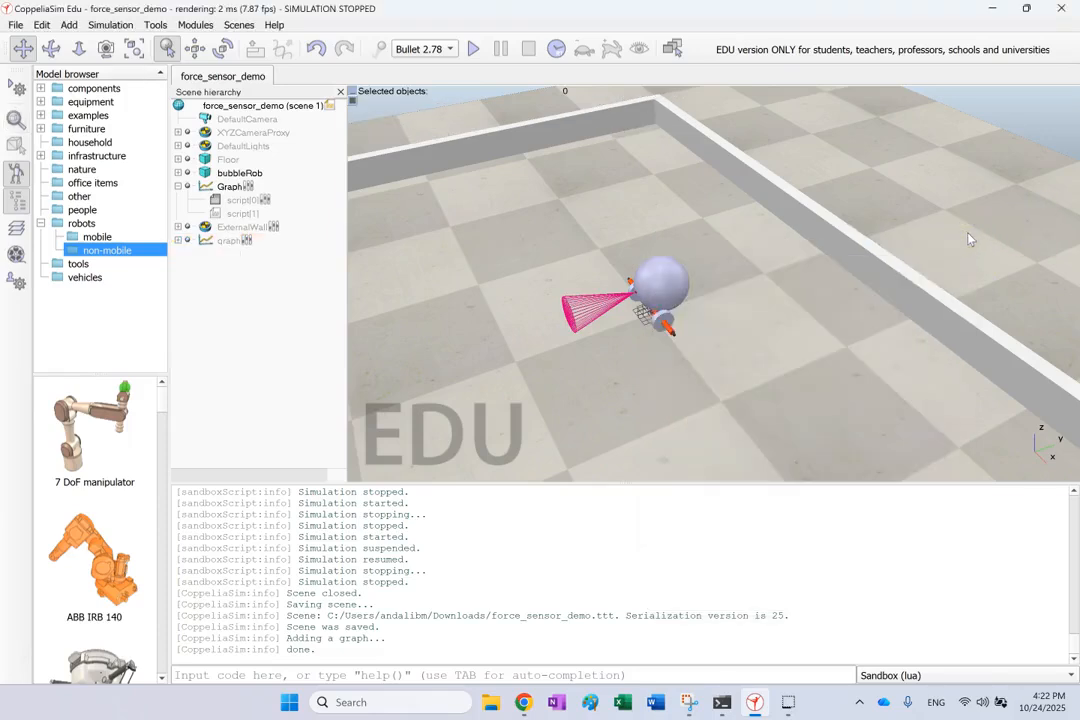
{"action": "left_click", "coordinate": [211, 242]}
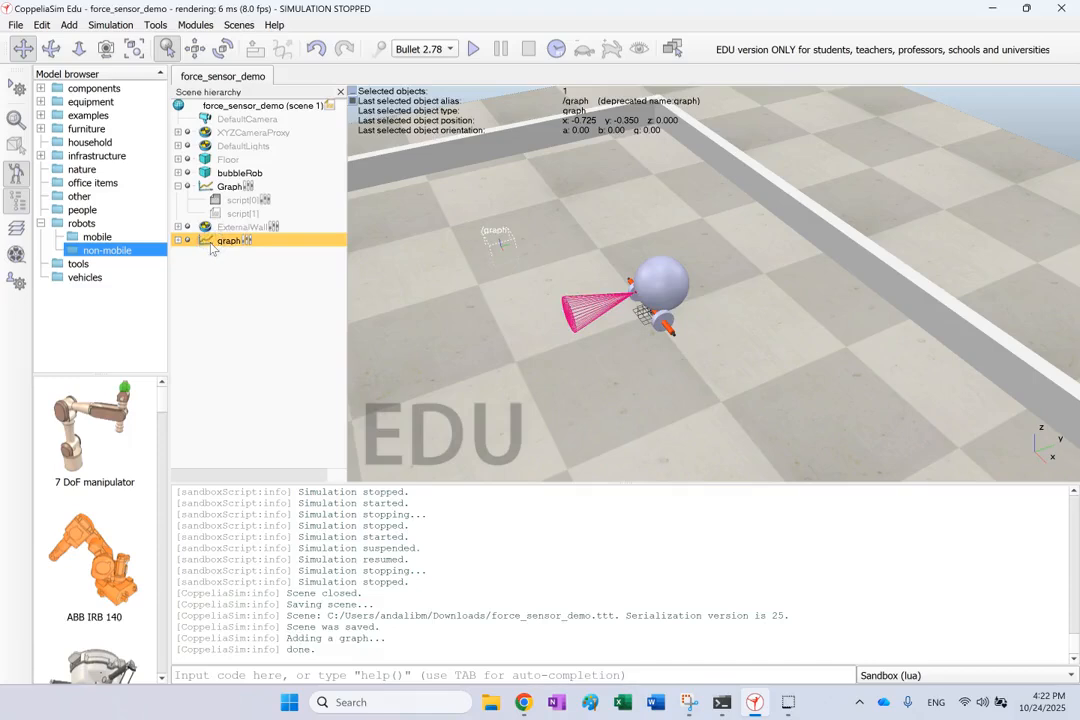
{"action": "key", "text": "Delete"}
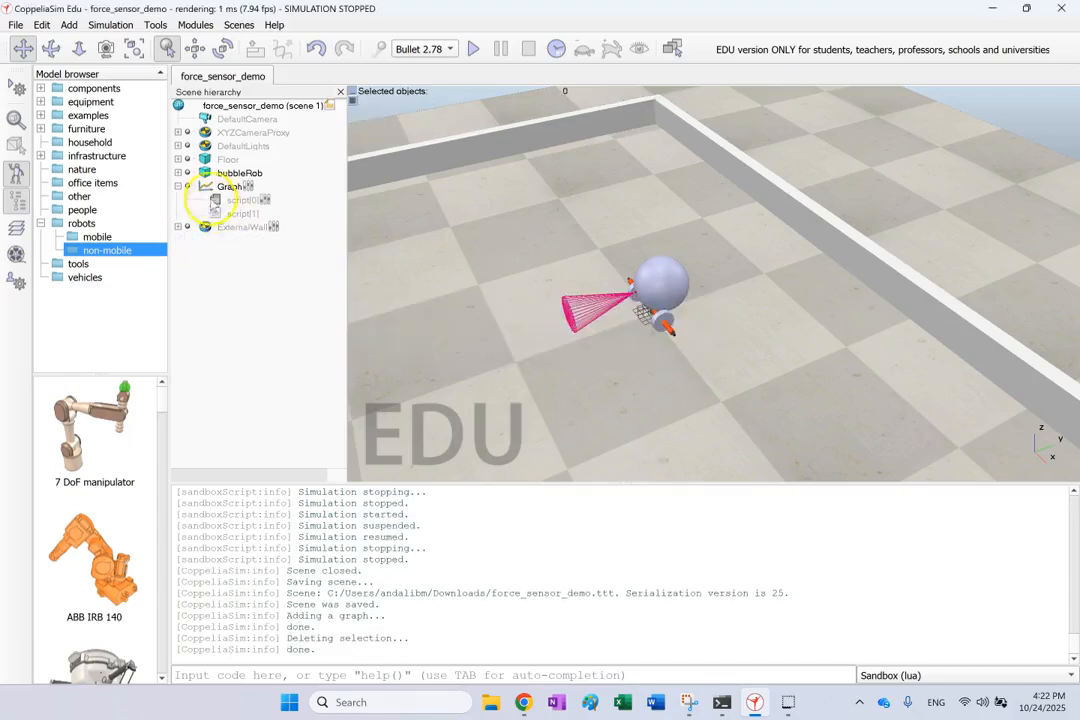
Hide the original Graph object by clearing its first camera visibility layer
{"action": "double_click", "coordinate": [205, 187]}
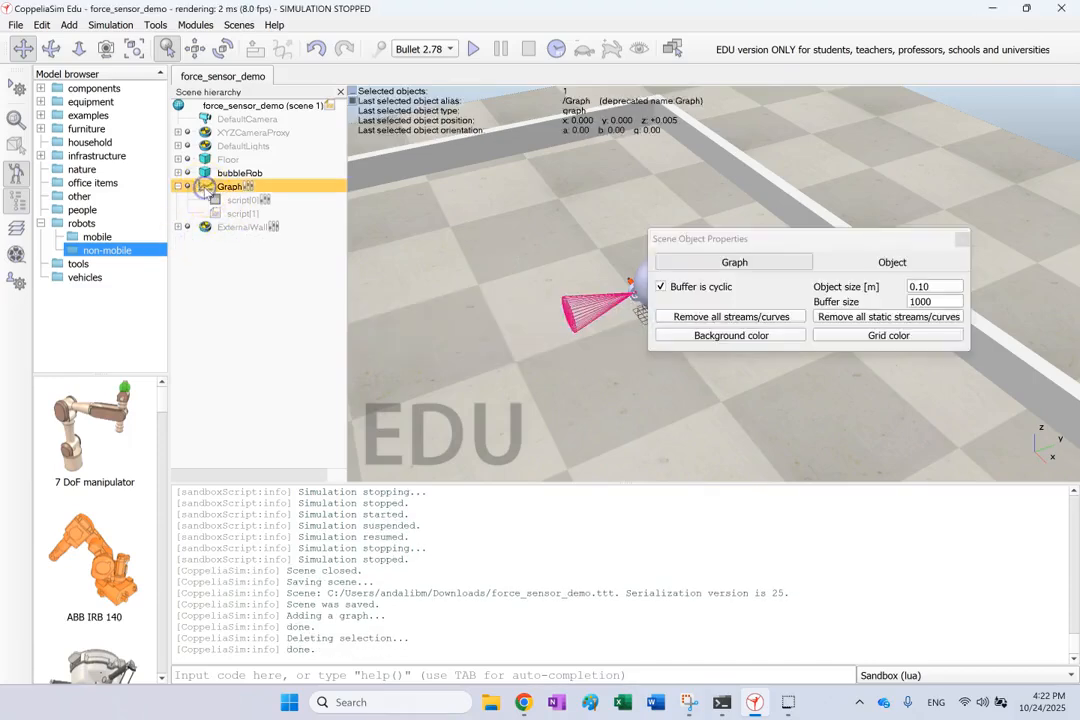
{"action": "left_click", "coordinate": [862, 260]}
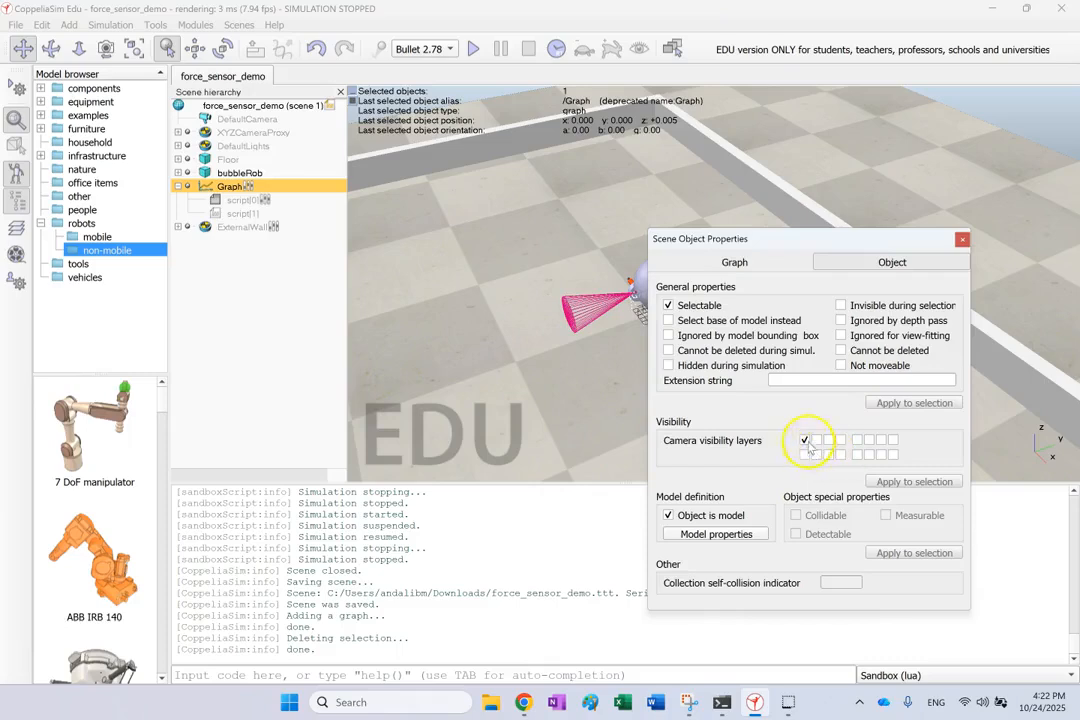
{"action": "left_click", "coordinate": [962, 239]}
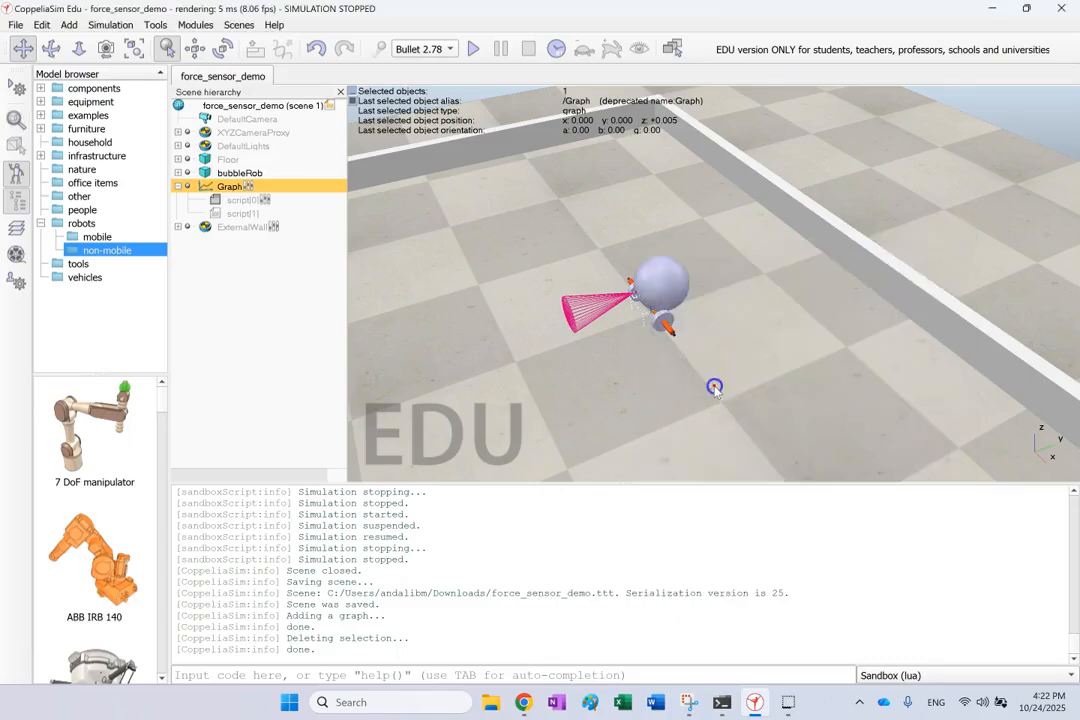
Locate the connection force sensor beneath bubbleRob in the scene and expand bubbleRob's hierarchy to list its child objects
{"action": "left_click", "coordinate": [627, 321]}
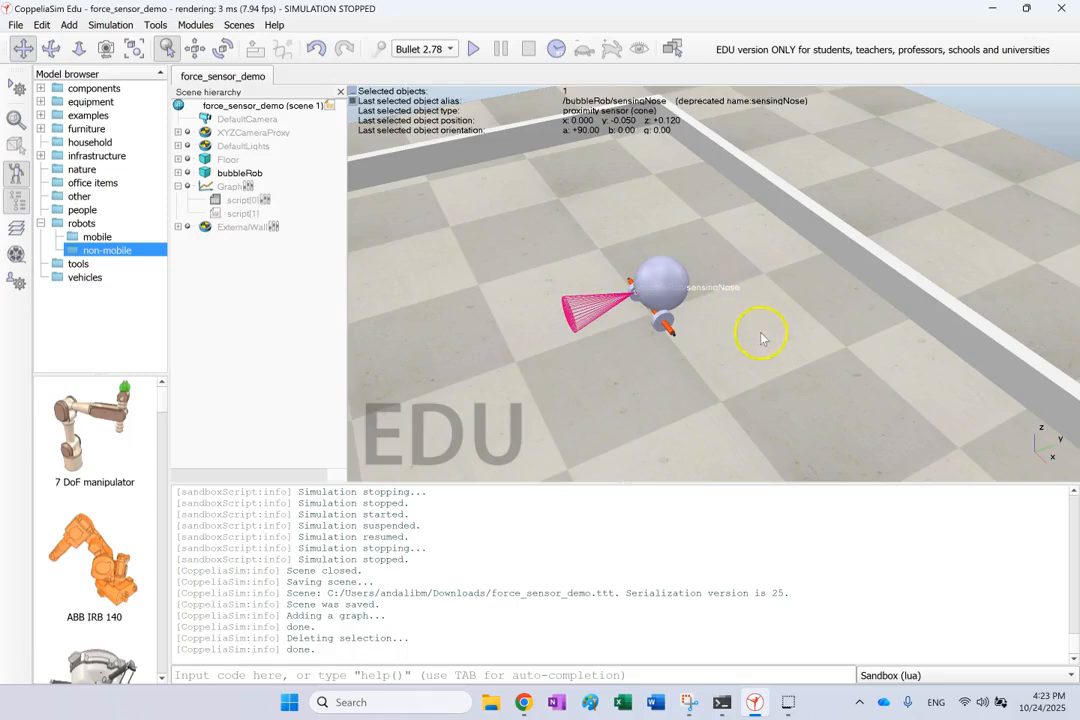
{"action": "left_click", "coordinate": [51, 48]}
{"action": "left_click_drag", "start_coordinate": [608, 343], "coordinate": [668, 330]}
{"action": "left_click", "coordinate": [735, 325]}
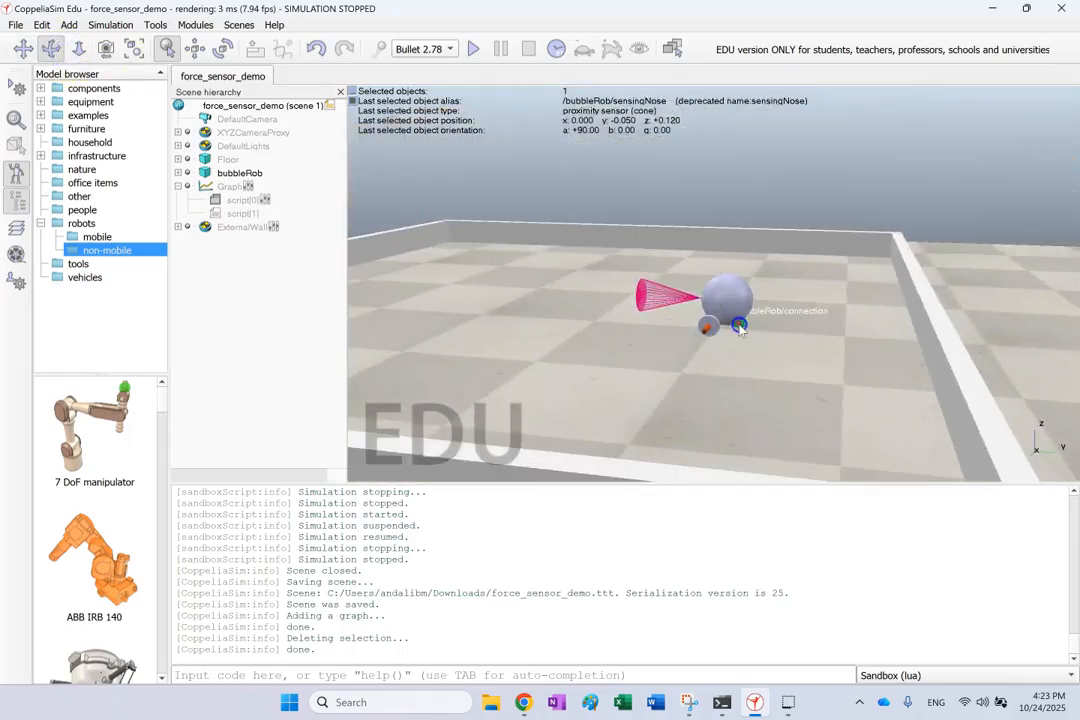
{"action": "left_click", "coordinate": [184, 174]}
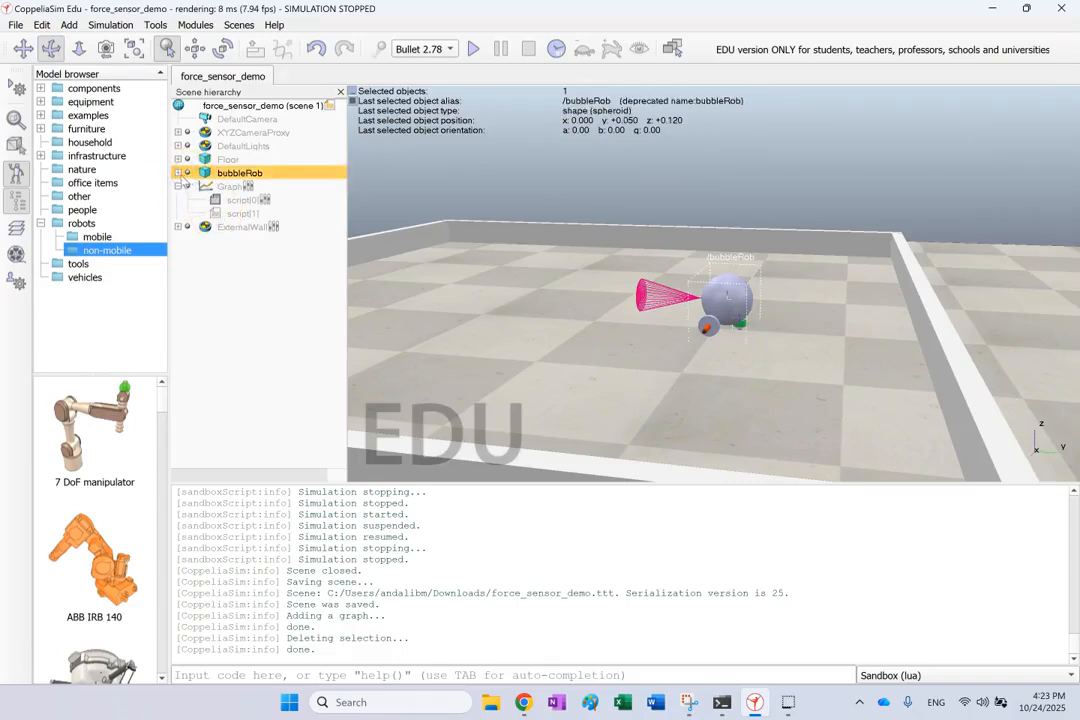
{"action": "left_click", "coordinate": [179, 173]}
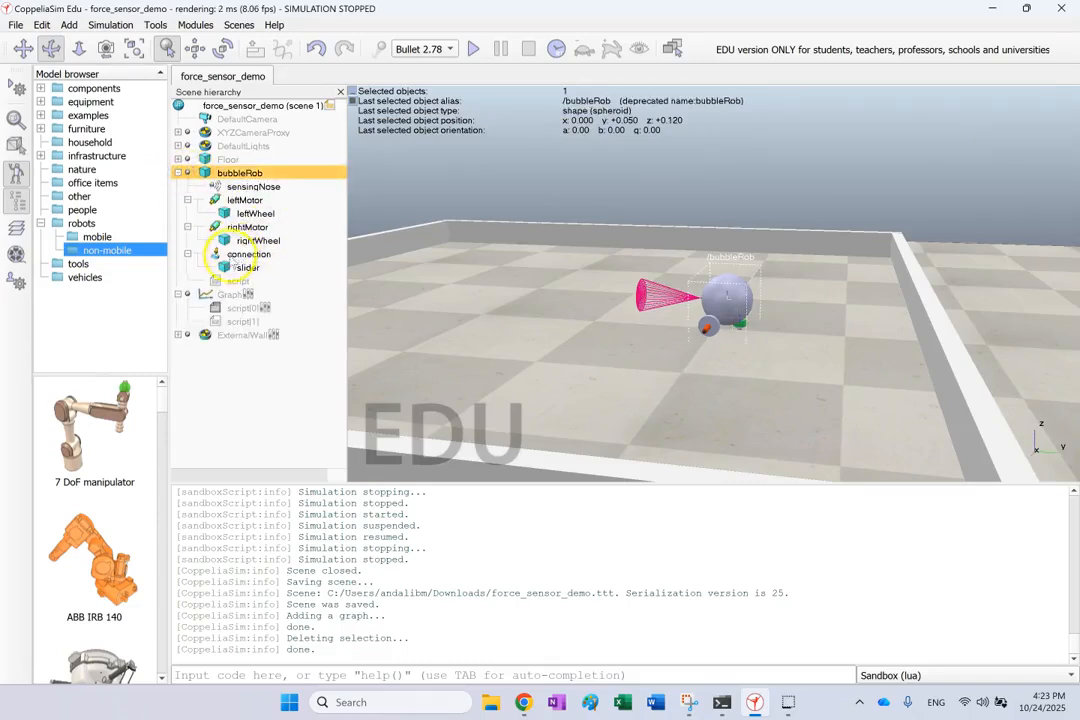
Turn the connection force sensor's fourth camera visibility layer off and back on, and close its properties
{"action": "double_click", "coordinate": [215, 254]}
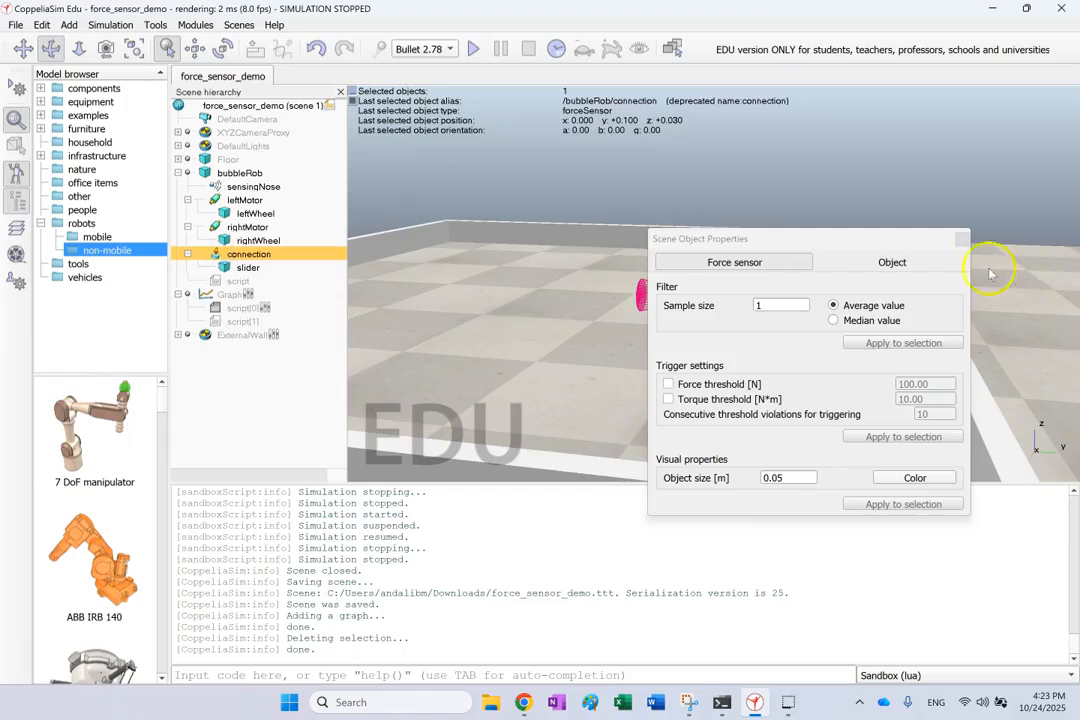
{"action": "left_click", "coordinate": [920, 257]}
{"action": "left_click", "coordinate": [840, 441]}
{"action": "left_click_drag", "start_coordinate": [807, 240], "coordinate": [388, 226]}
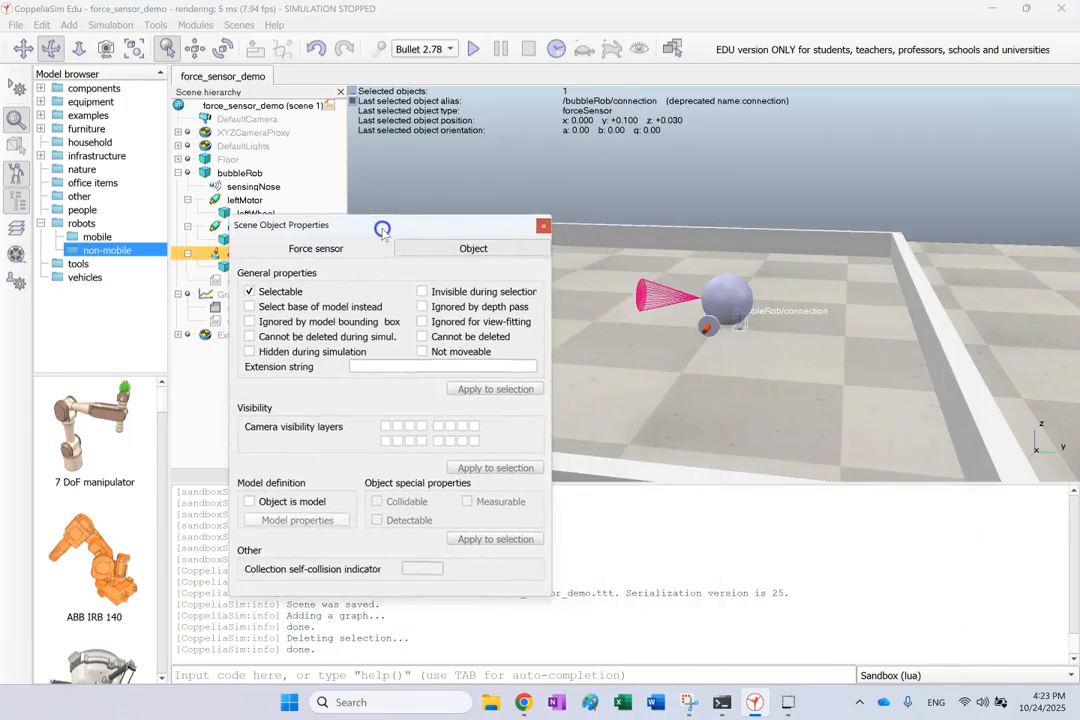
{"action": "scroll", "coordinate": [753, 328], "scroll_direction": "up", "scroll_amount": 4}
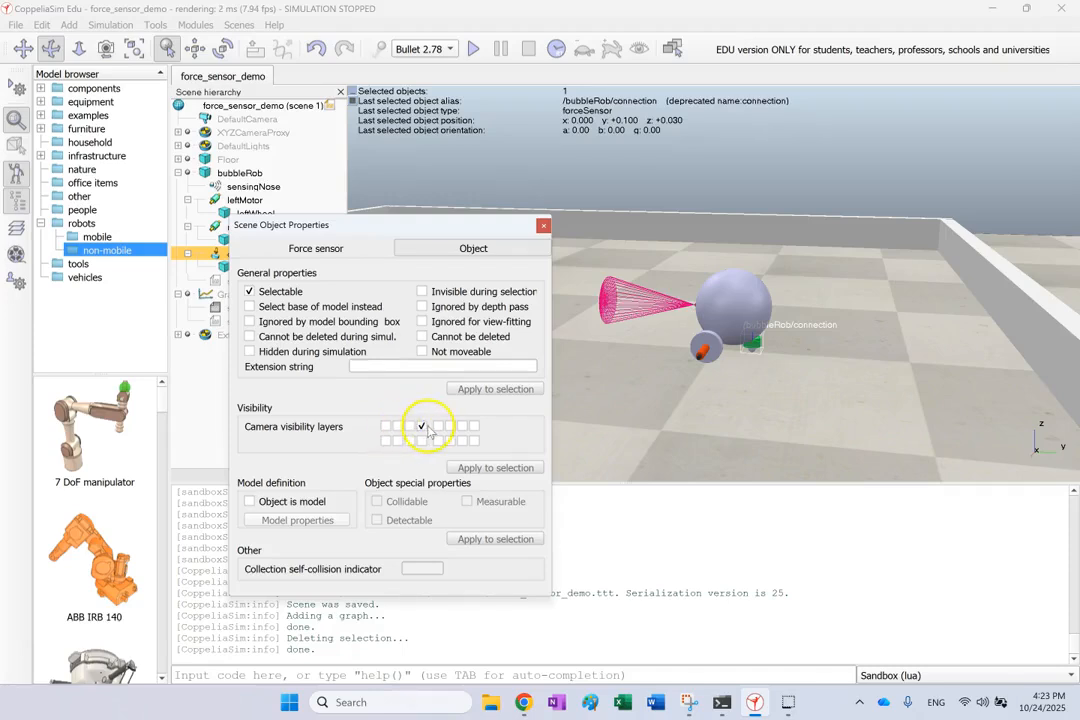
{"action": "left_click", "coordinate": [543, 228]}
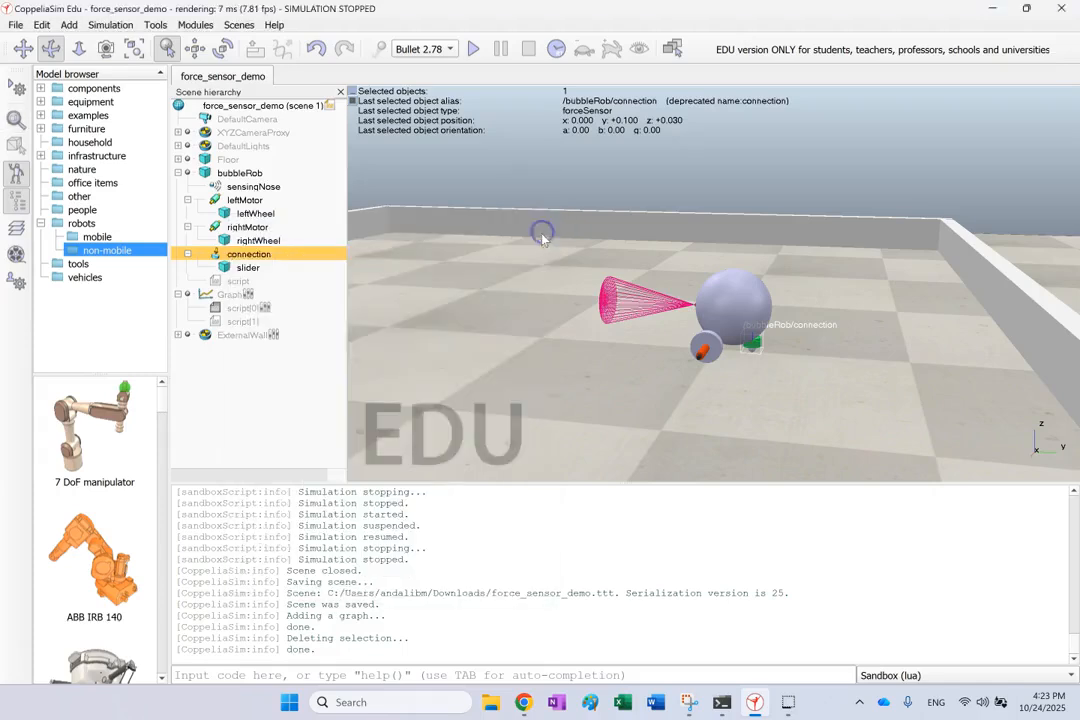
Check the camera visibility layers of sensingNose and bubbleRob in their object properties
{"action": "double_click", "coordinate": [216, 187]}
{"action": "left_click", "coordinate": [473, 250]}
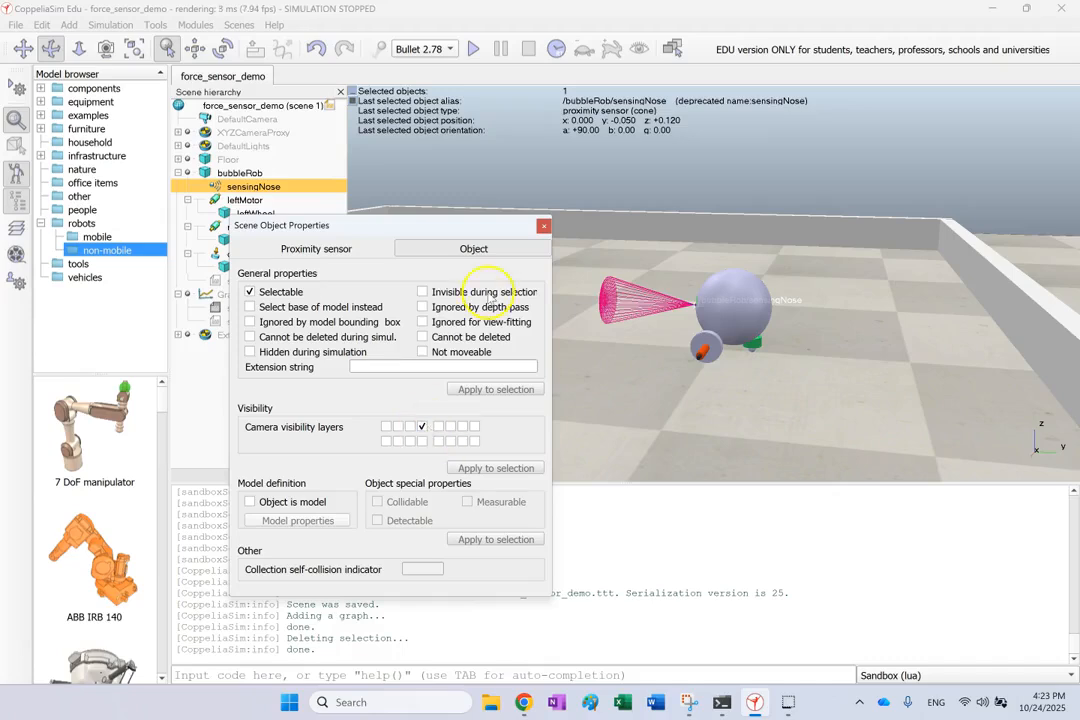
{"action": "left_click", "coordinate": [543, 226]}
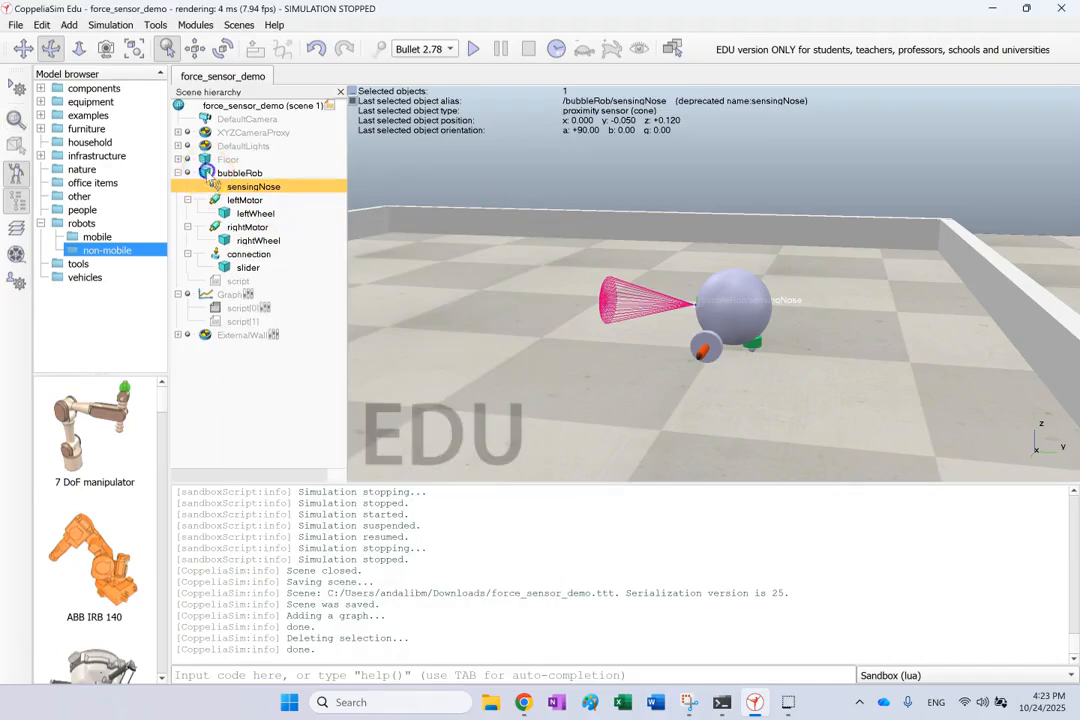
{"action": "double_click", "coordinate": [207, 174]}
{"action": "left_click", "coordinate": [473, 249]}
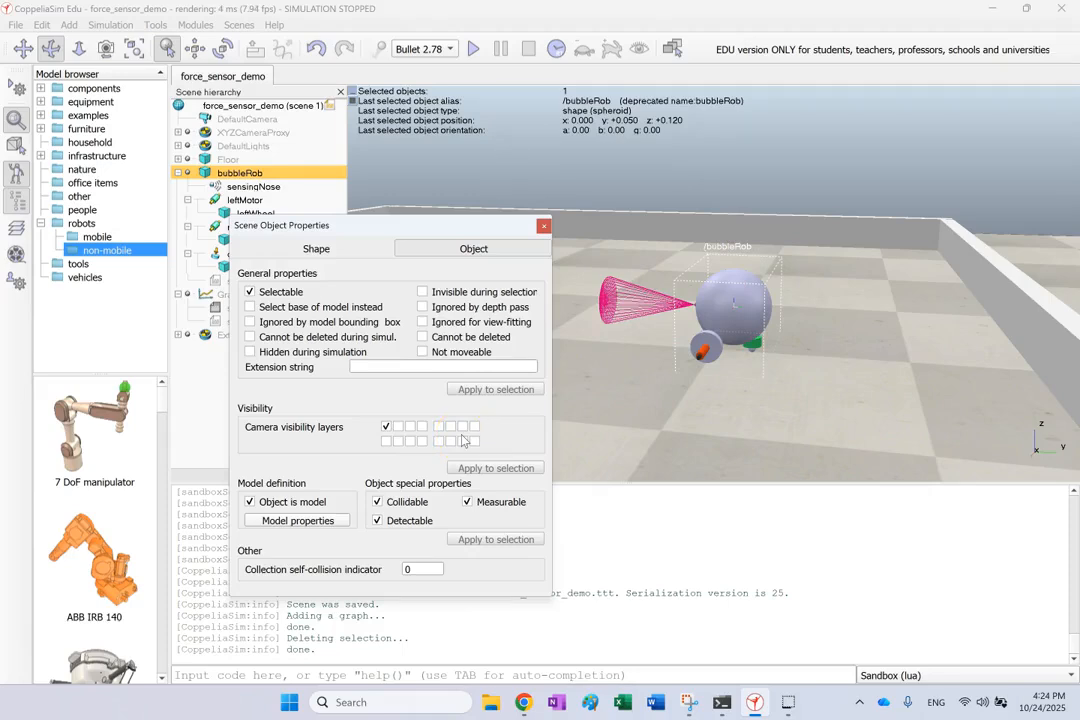
{"action": "left_click", "coordinate": [543, 226]}
Select DefaultCamera, expand DefaultLights to list its lights, and select LightD to look for it in the scene
{"action": "scroll", "coordinate": [560, 290], "scroll_direction": "down", "scroll_amount": 5}
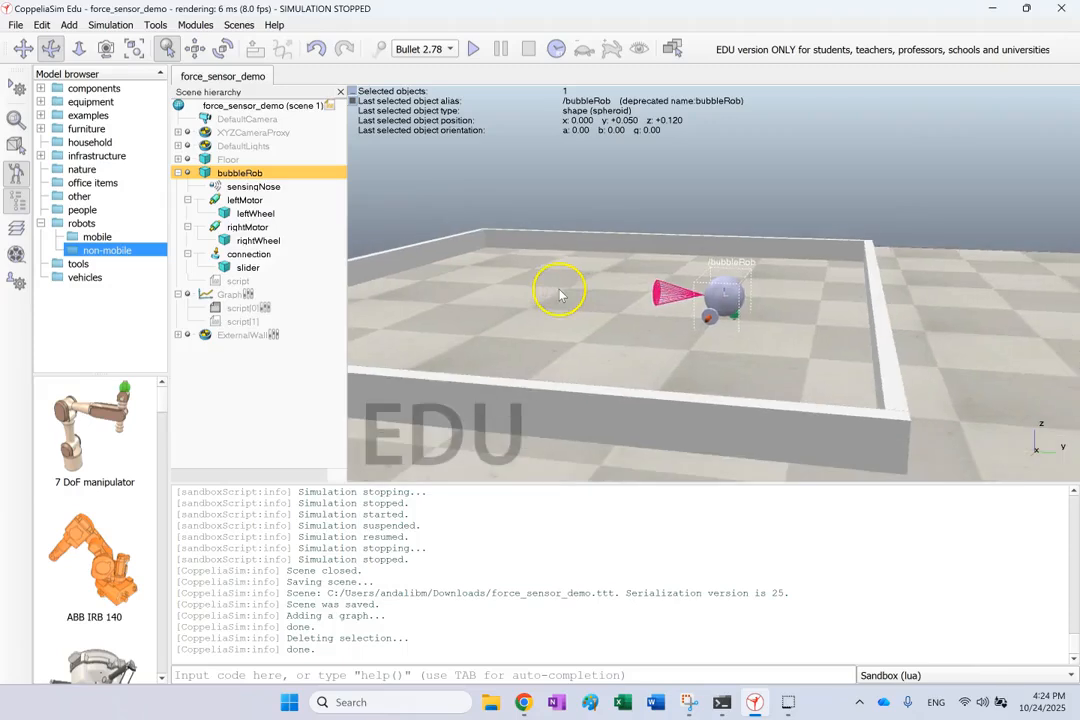
{"action": "left_click", "coordinate": [248, 119]}
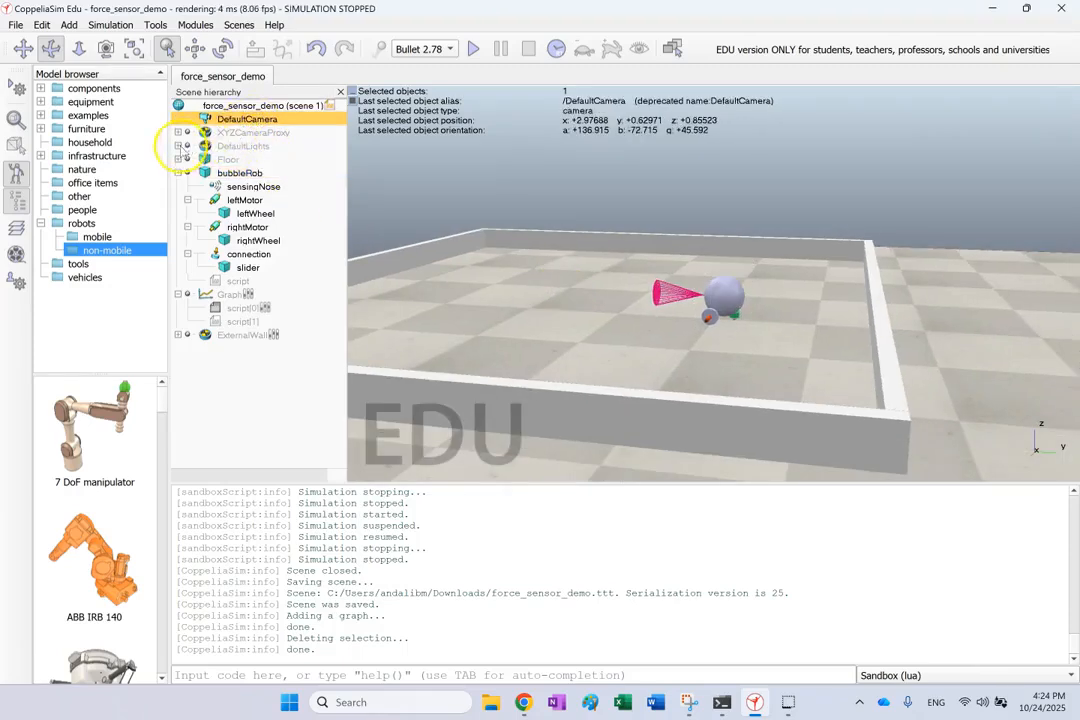
{"action": "left_click", "coordinate": [176, 148]}
{"action": "left_click", "coordinate": [178, 146]}
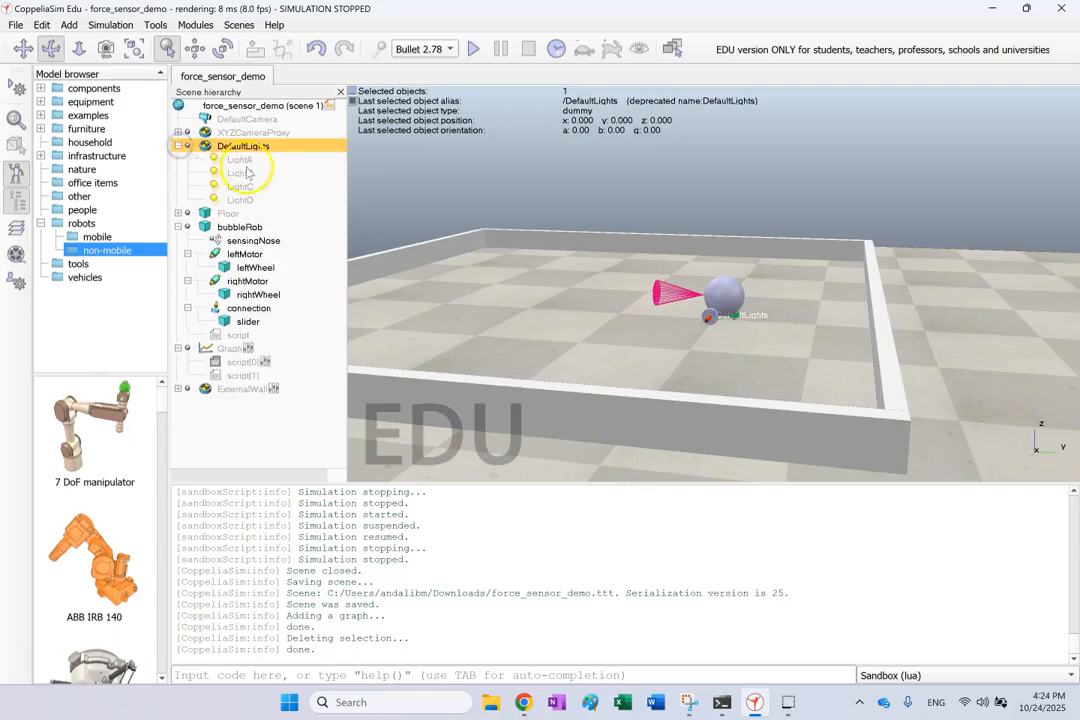
{"action": "left_click", "coordinate": [243, 201]}
{"action": "left_click_drag", "start_coordinate": [509, 260], "coordinate": [538, 281]}
{"action": "left_click", "coordinate": [475, 193]}
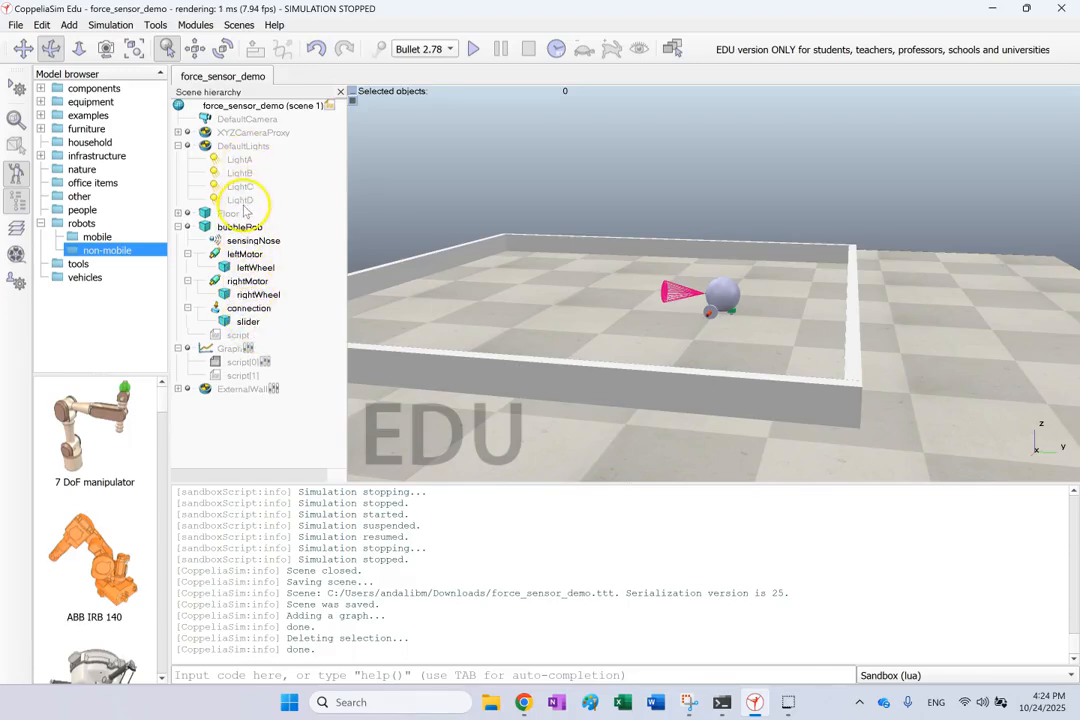
Open the scene's layer settings clear of the model and invert the visible layers to show only the second row
{"action": "scroll", "coordinate": [515, 204], "scroll_direction": "down", "scroll_amount": 4}
{"action": "scroll", "coordinate": [515, 204], "scroll_direction": "down", "scroll_amount": 1}
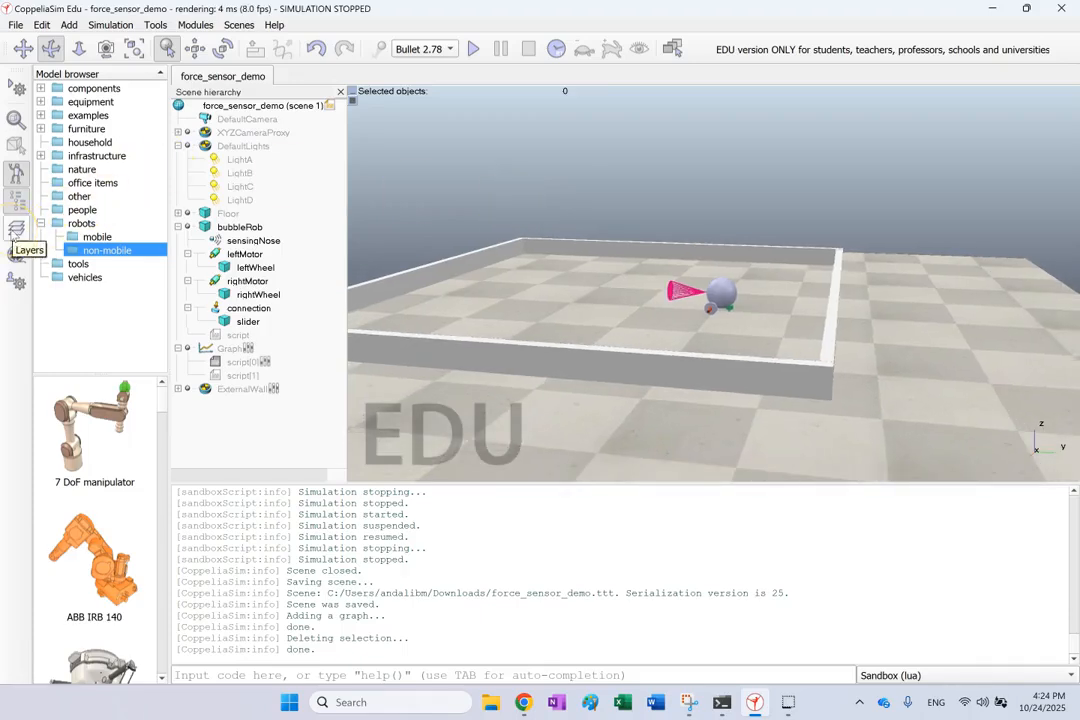
{"action": "left_click", "coordinate": [16, 228]}
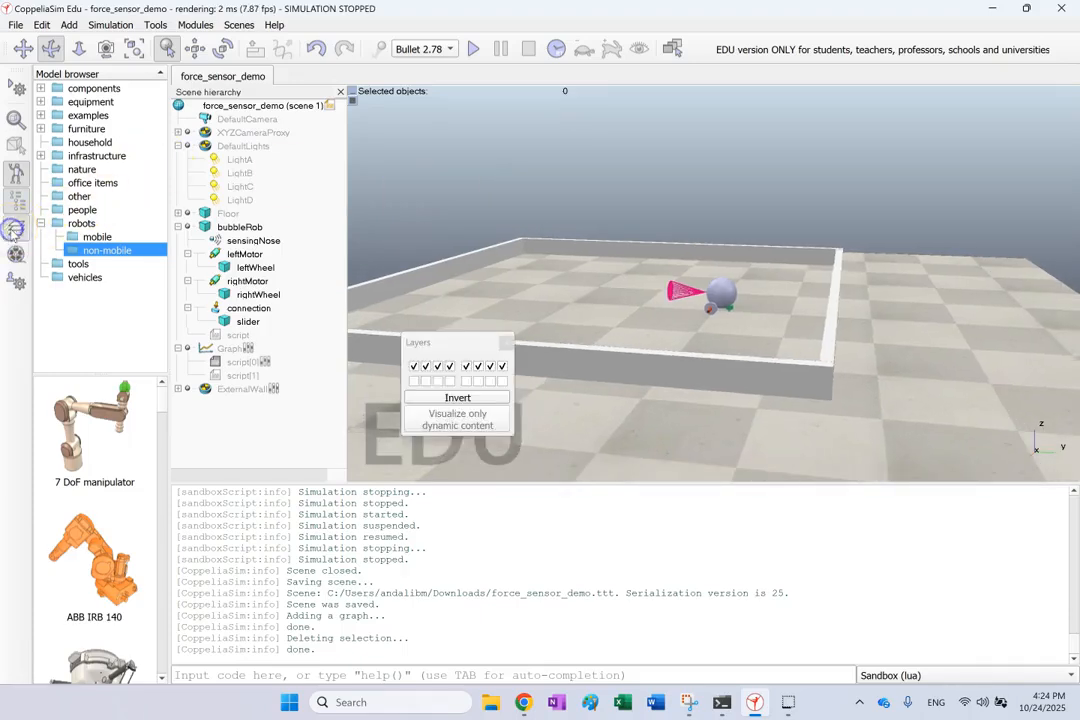
{"action": "left_click_drag", "start_coordinate": [452, 343], "coordinate": [484, 121]}
{"action": "left_click", "coordinate": [439, 158]}
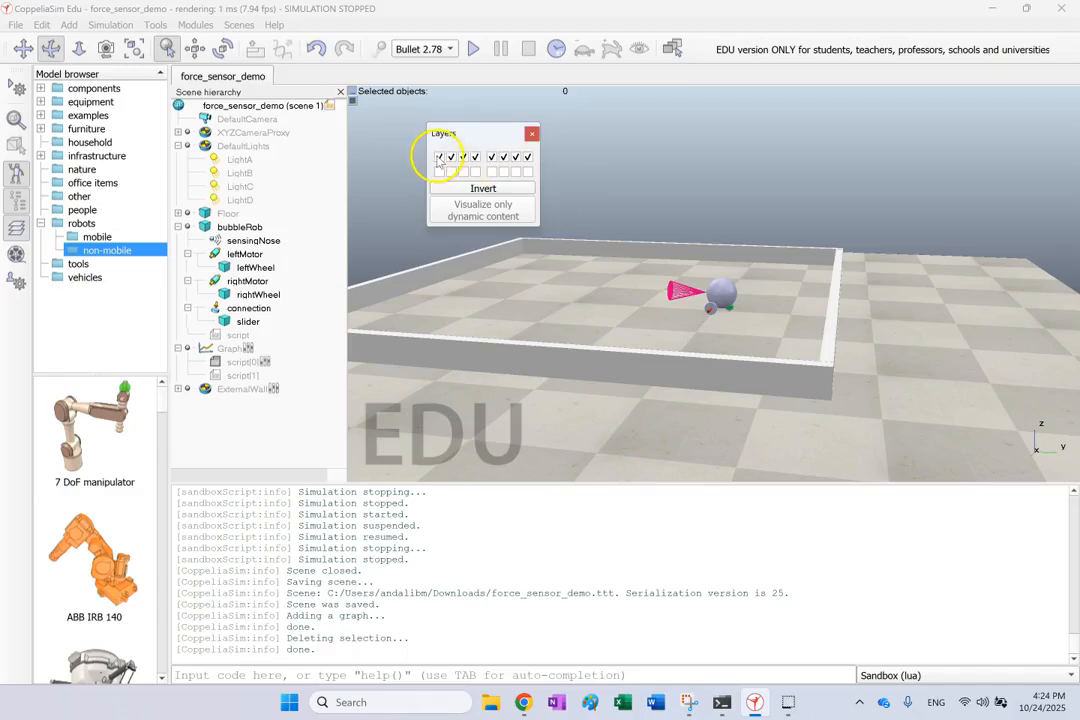
{"action": "scroll", "coordinate": [625, 212], "scroll_direction": "down", "scroll_amount": 4}
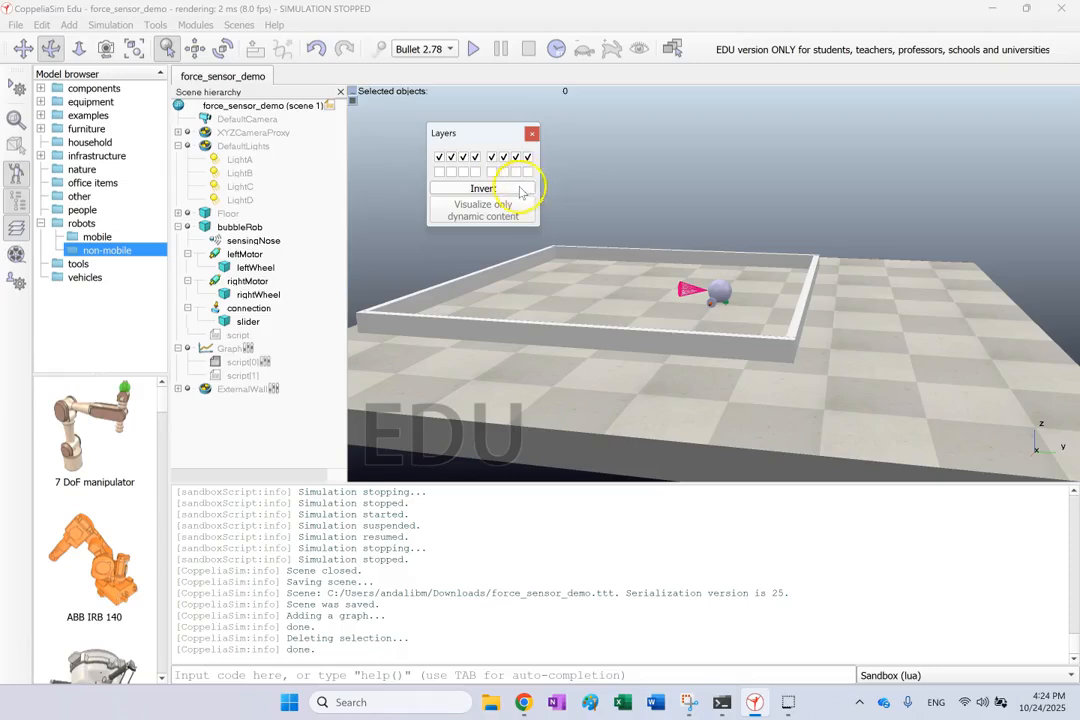
{"action": "left_click", "coordinate": [483, 188]}
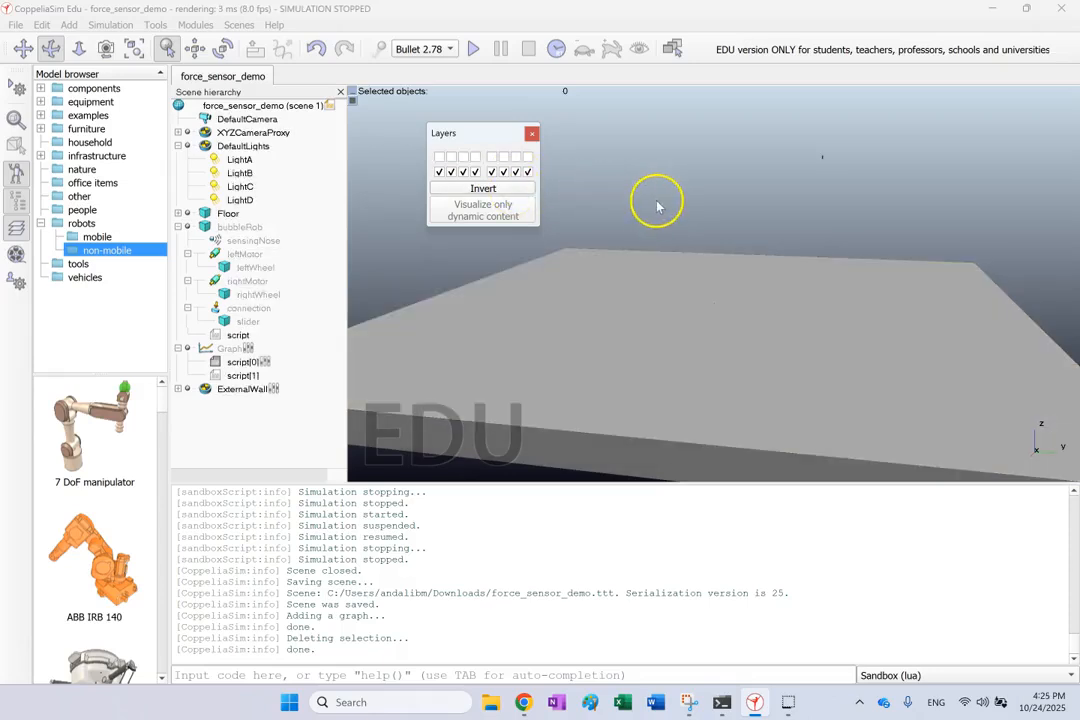
Select LightA, LightB, LightC and LightD one after another to locate them above the floor, and clear the selection
{"action": "scroll", "coordinate": [651, 207], "scroll_direction": "down", "scroll_amount": 3}
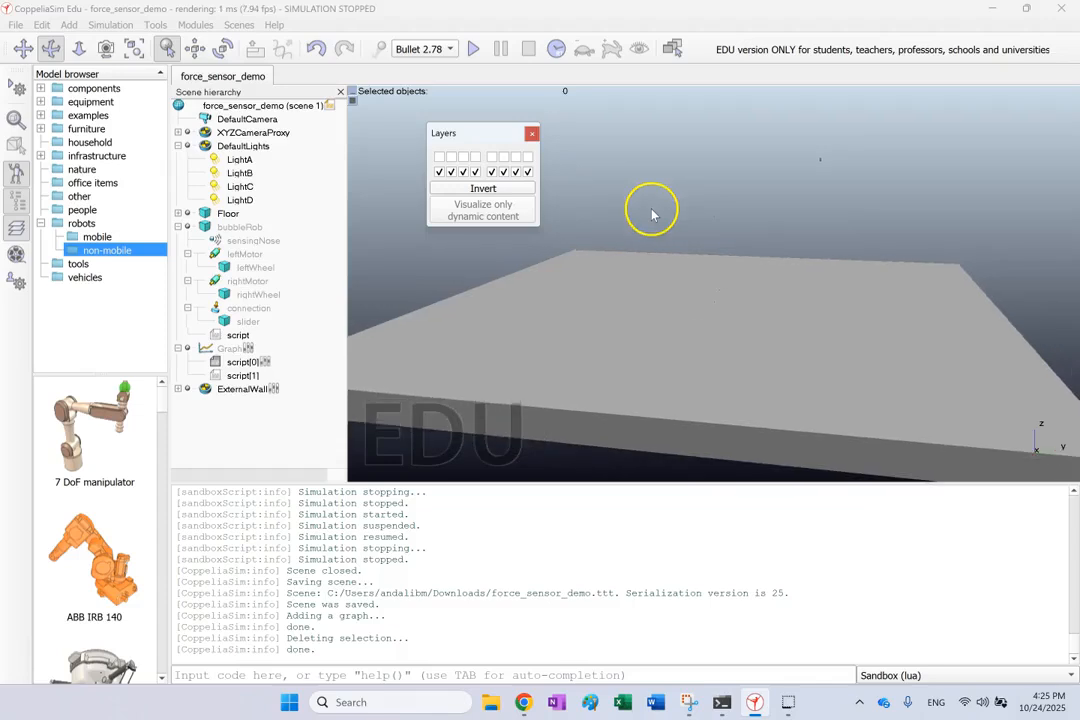
{"action": "scroll", "coordinate": [651, 207], "scroll_direction": "down", "scroll_amount": 4}
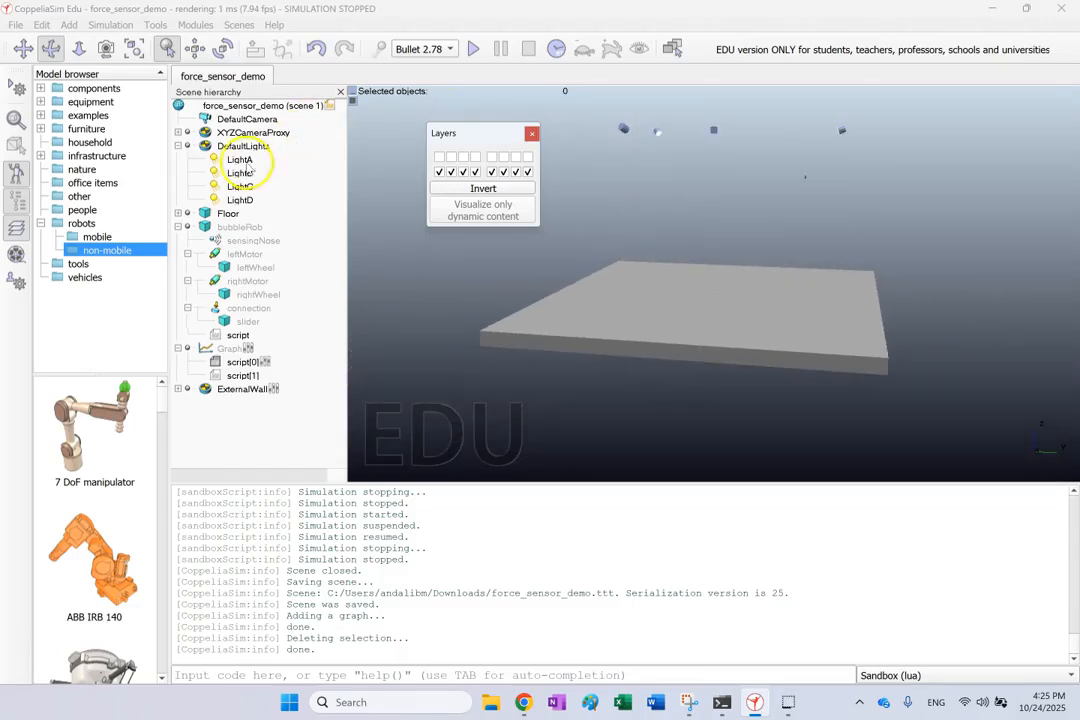
{"action": "left_click", "coordinate": [243, 160]}
{"action": "left_click", "coordinate": [241, 173]}
{"action": "left_click", "coordinate": [244, 187]}
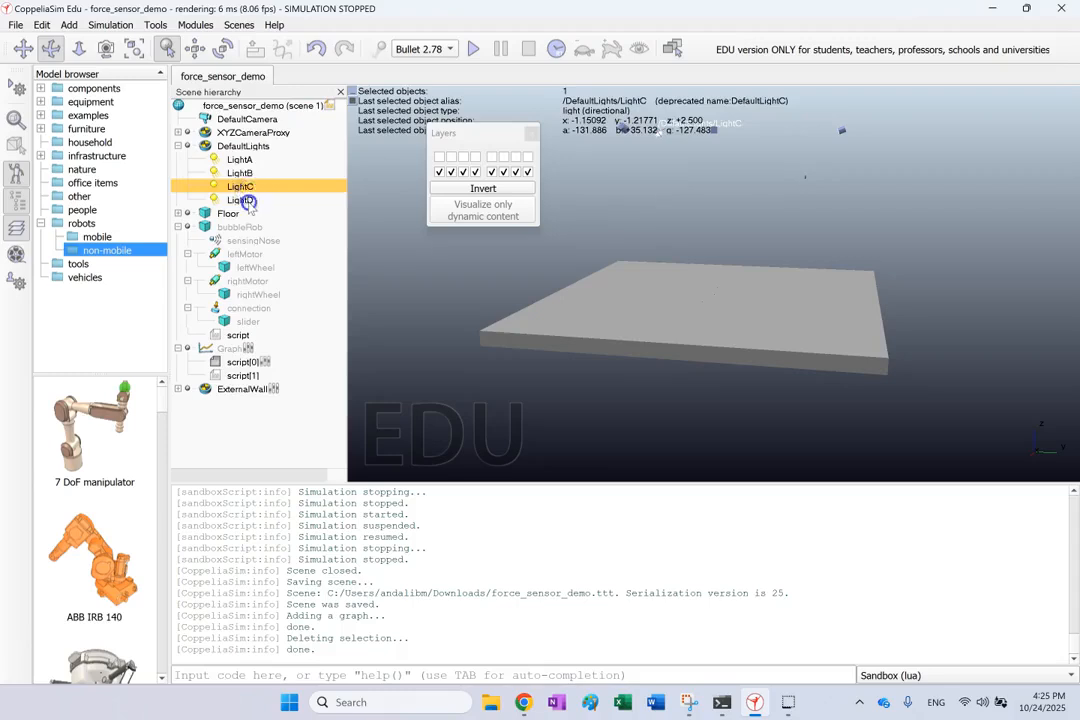
{"action": "left_click", "coordinate": [243, 200]}
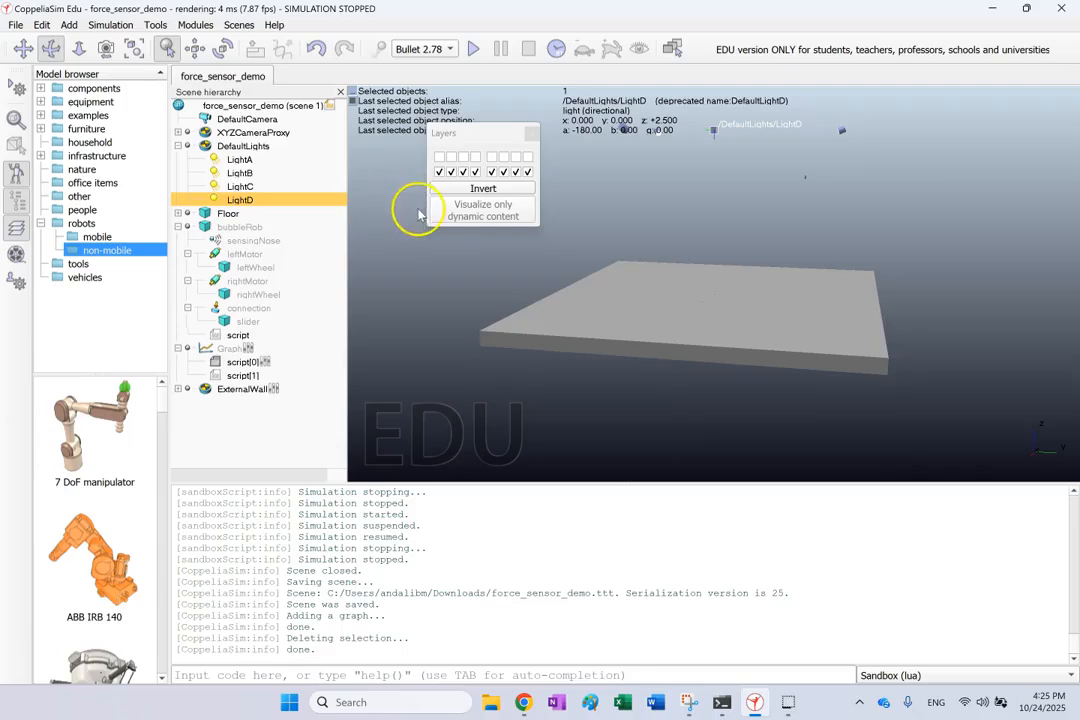
{"action": "left_click", "coordinate": [393, 227]}
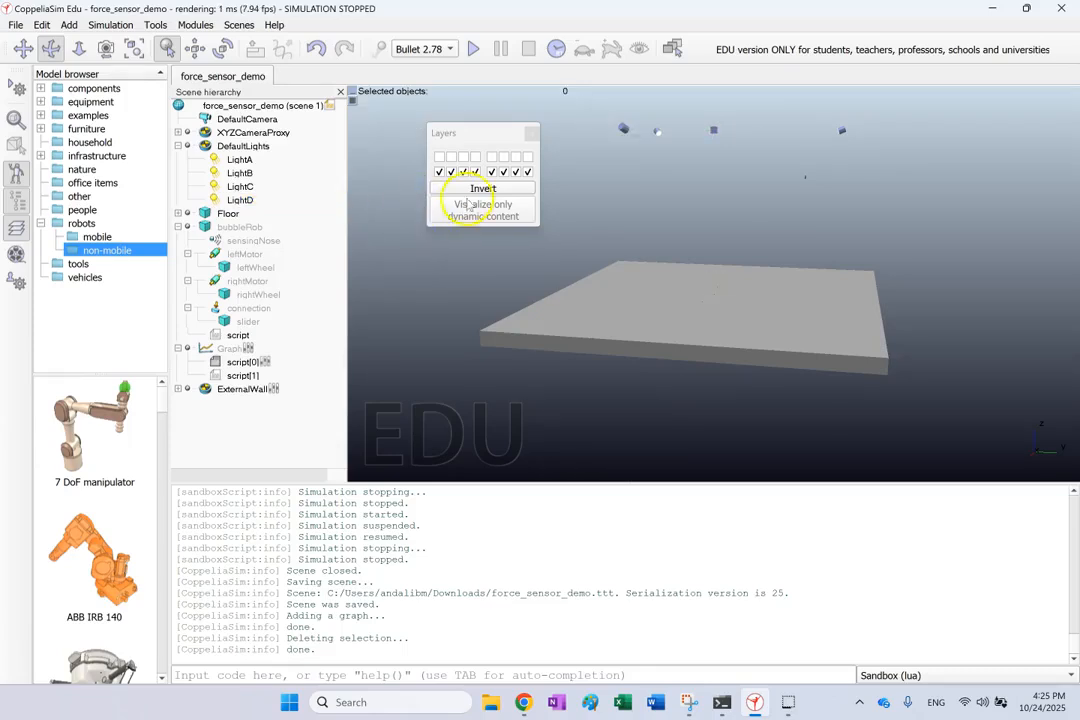
Invert the visible layers back and forth, selecting the Floor along the way, and end with the first eight layers shown
{"action": "left_click", "coordinate": [476, 189]}
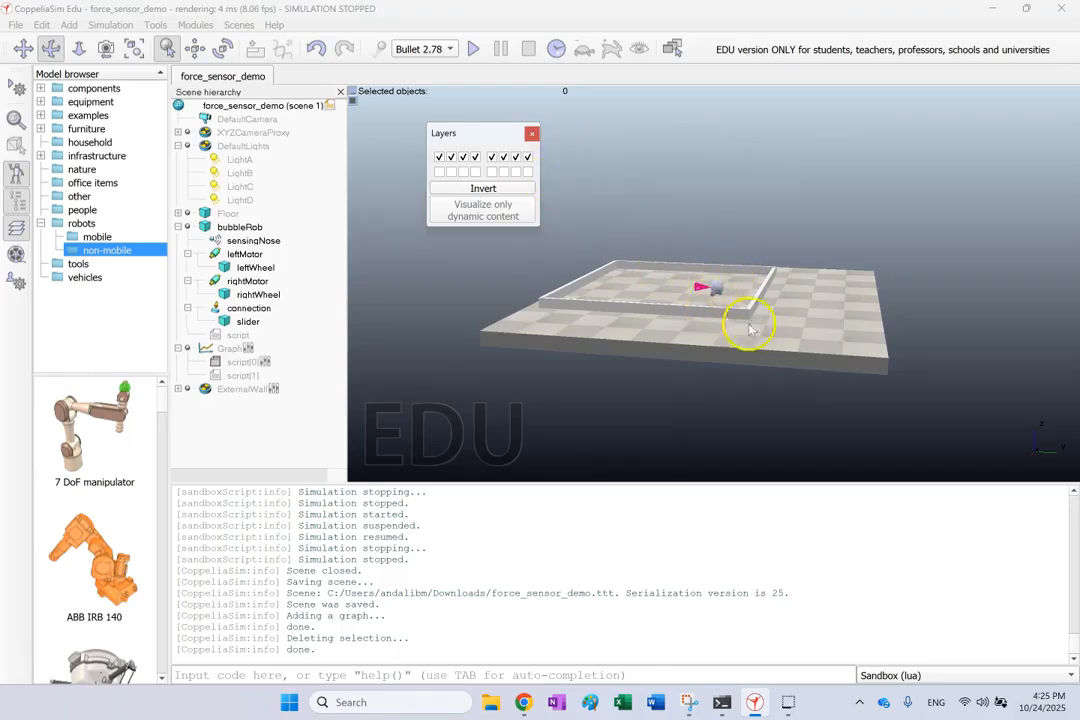
{"action": "left_click", "coordinate": [484, 189]}
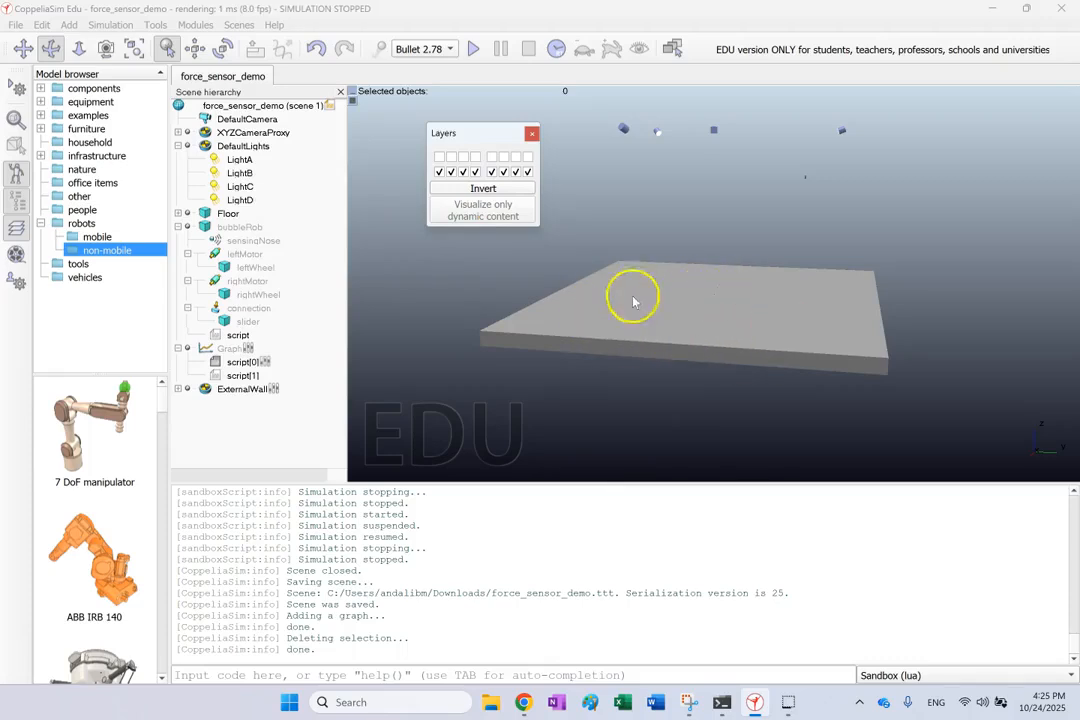
{"action": "left_click", "coordinate": [514, 190]}
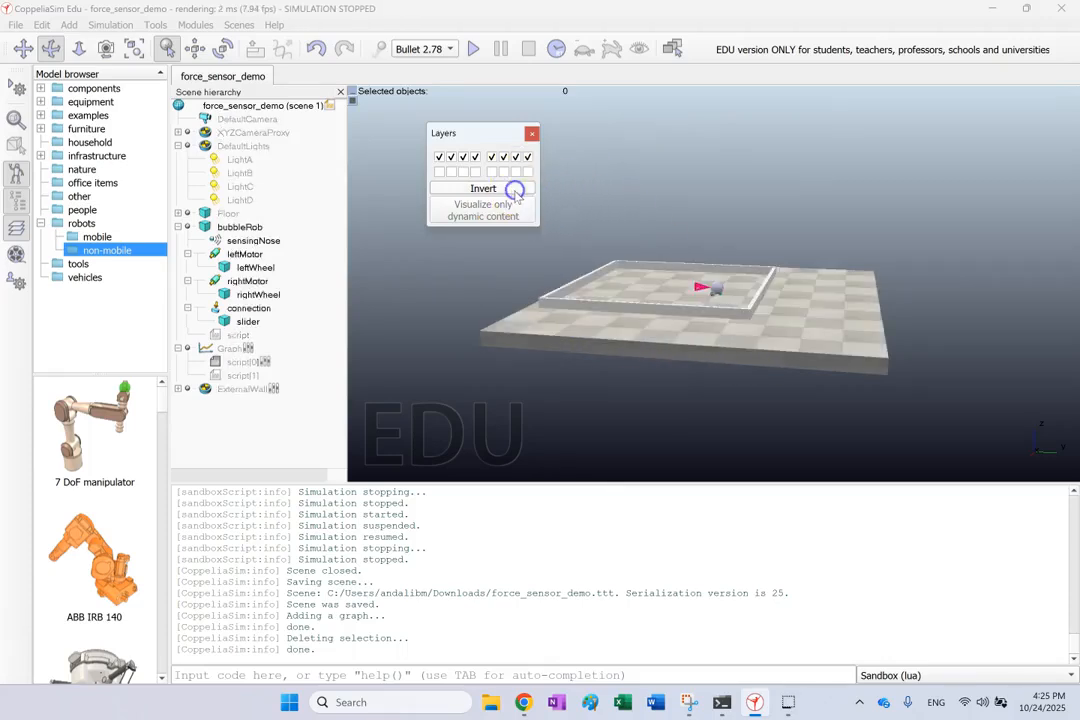
{"action": "left_click", "coordinate": [514, 190]}
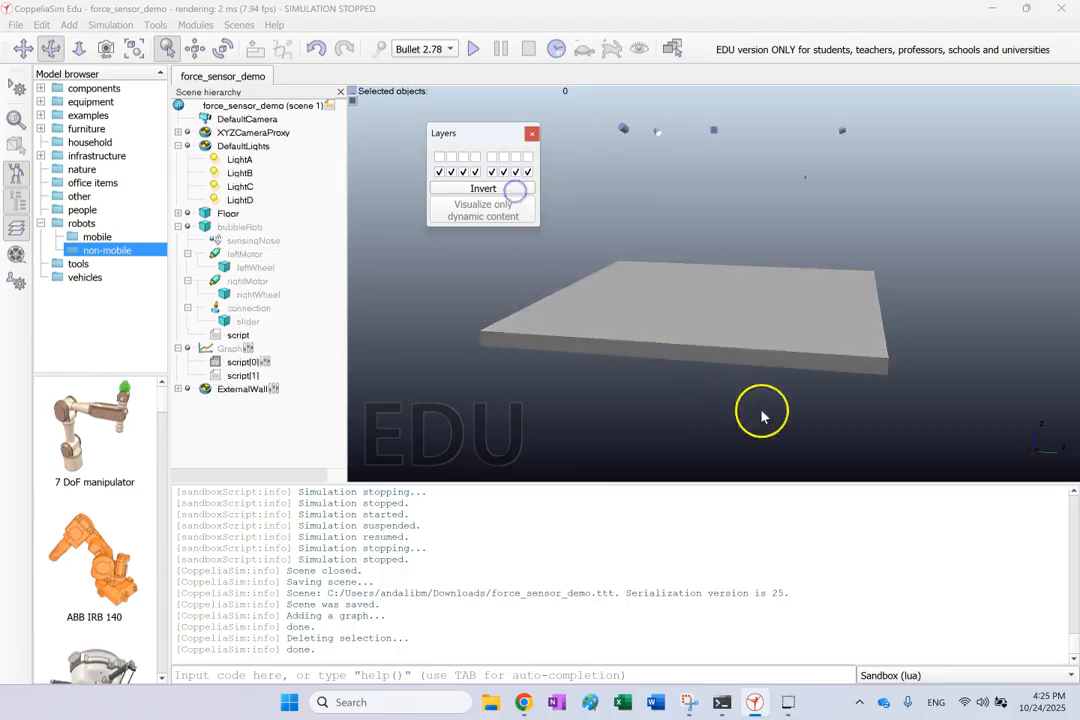
{"action": "left_click", "coordinate": [711, 345]}
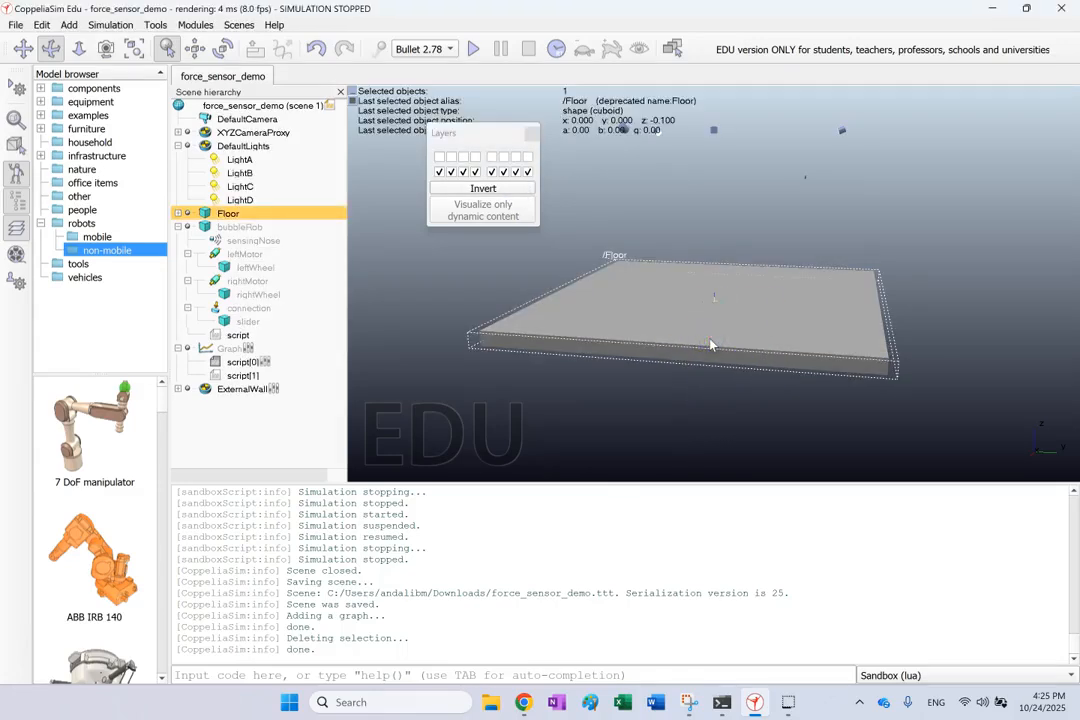
{"action": "left_click", "coordinate": [483, 188]}
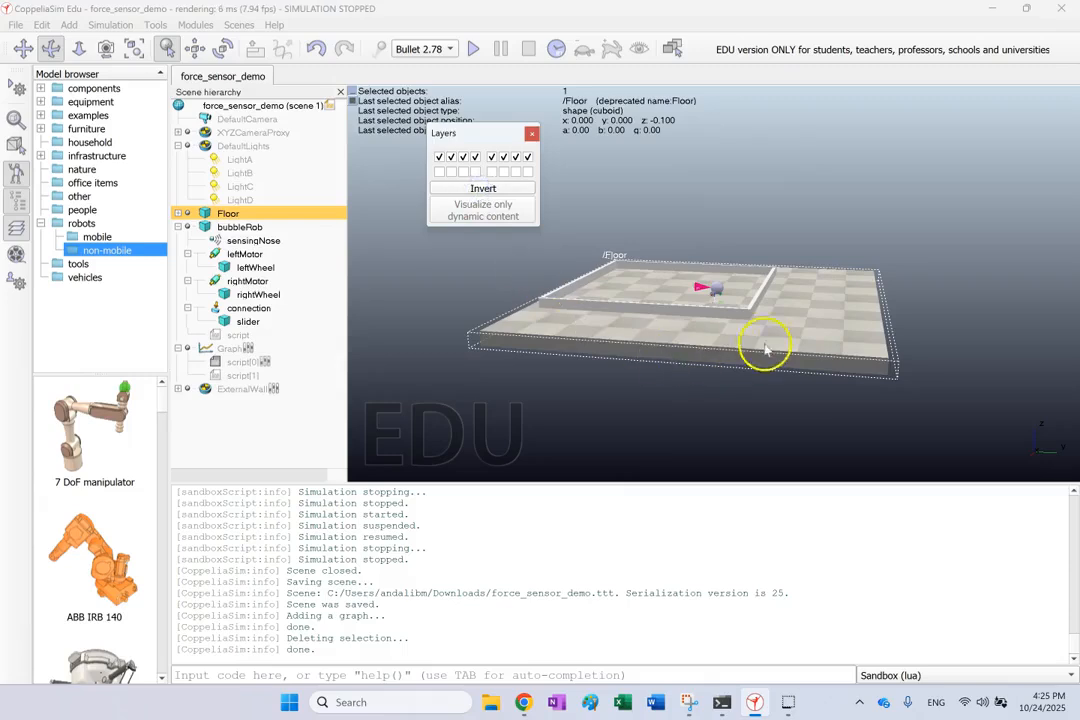
Close the layer settings and clear the Floor selection
{"action": "left_click_drag", "start_coordinate": [798, 206], "coordinate": [720, 204]}
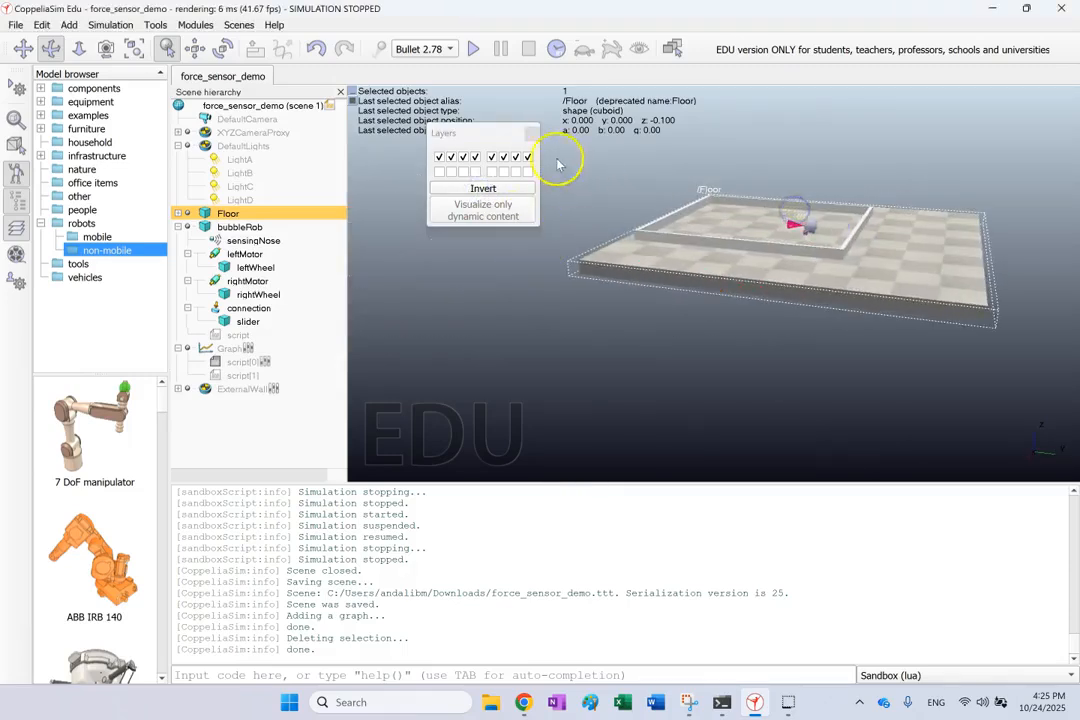
{"action": "left_click", "coordinate": [532, 136]}
{"action": "left_click", "coordinate": [550, 201]}
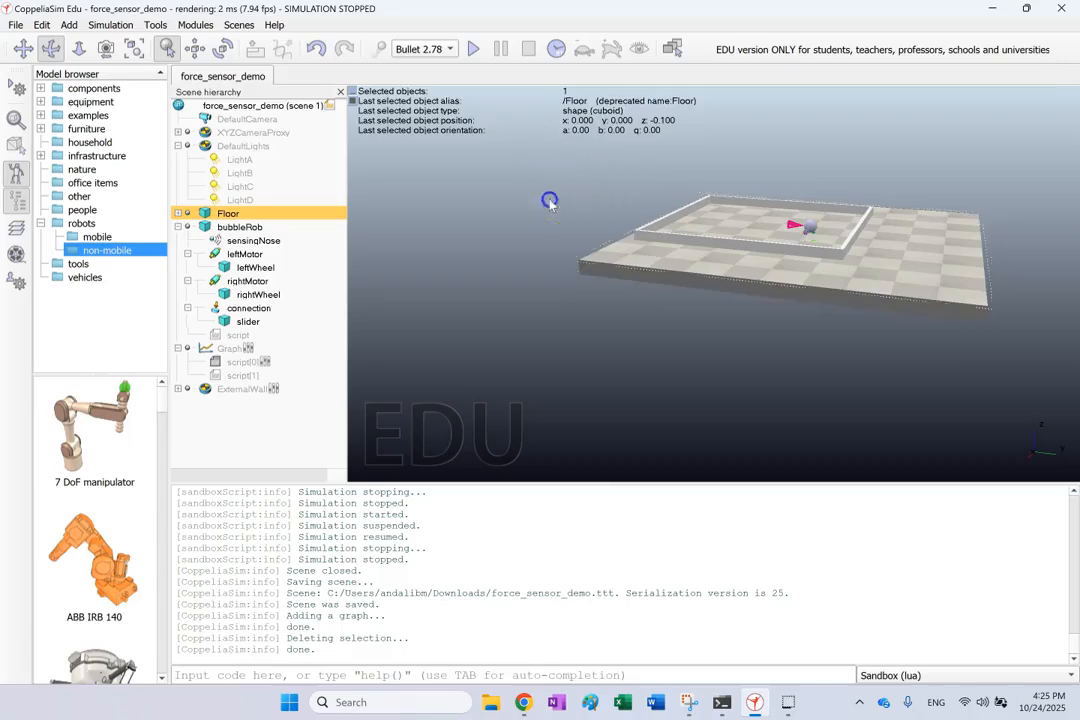
Pan and rotate the camera to bring the wall enclosure and the surrounding floor into view from above
{"action": "left_click_drag", "start_coordinate": [912, 228], "coordinate": [880, 193]}
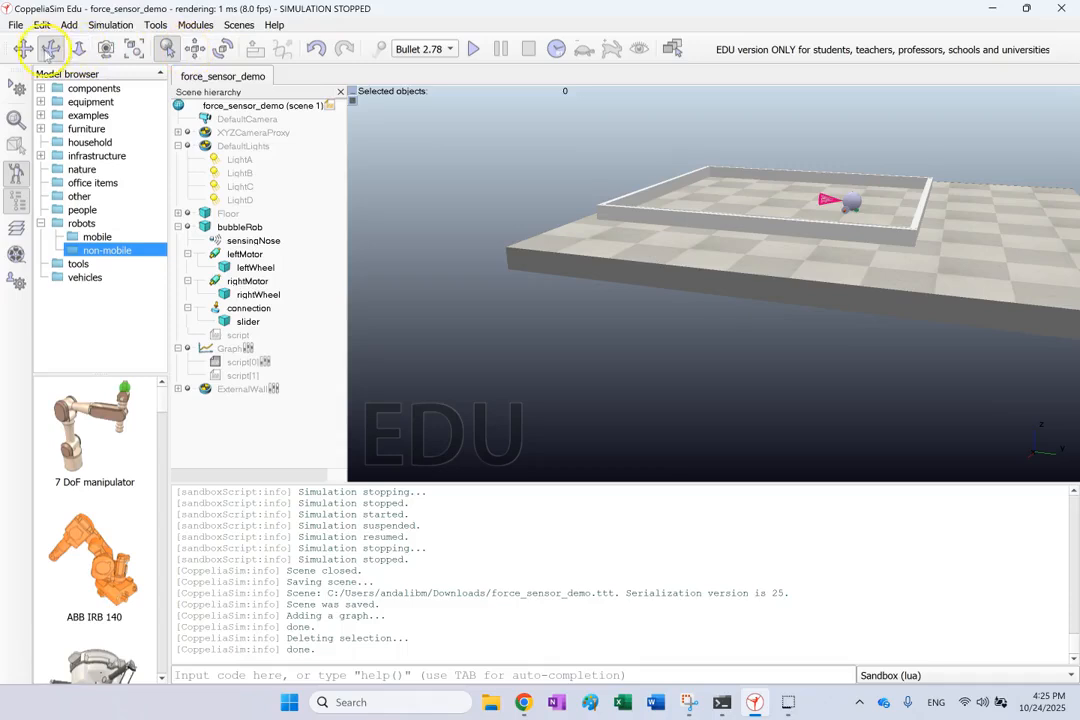
{"action": "left_click", "coordinate": [23, 48]}
{"action": "left_click_drag", "start_coordinate": [635, 170], "coordinate": [521, 258]}
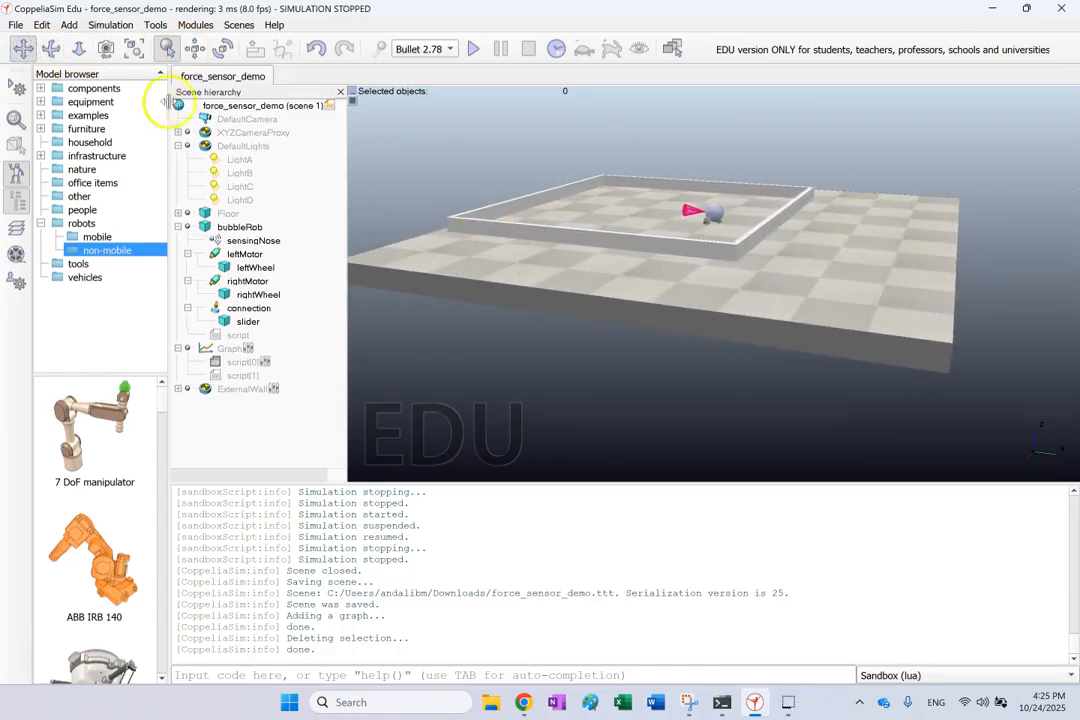
{"action": "left_click", "coordinate": [52, 49]}
{"action": "left_click_drag", "start_coordinate": [555, 260], "coordinate": [747, 210]}
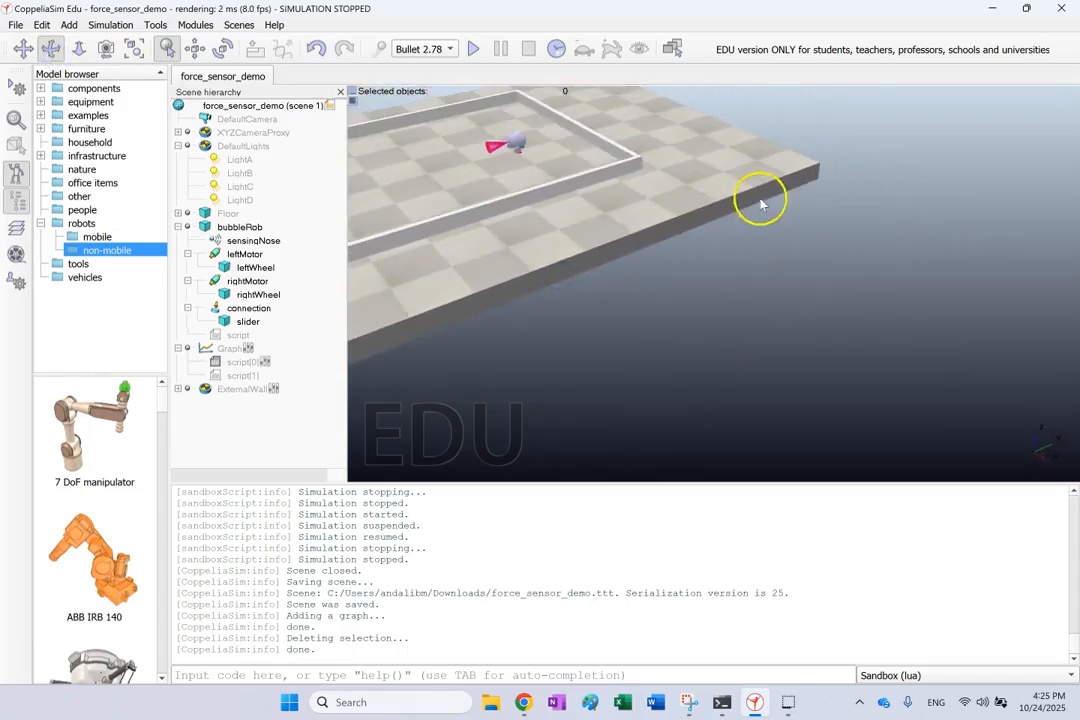
{"action": "left_click", "coordinate": [22, 49]}
{"action": "left_click_drag", "start_coordinate": [668, 181], "coordinate": [866, 257]}
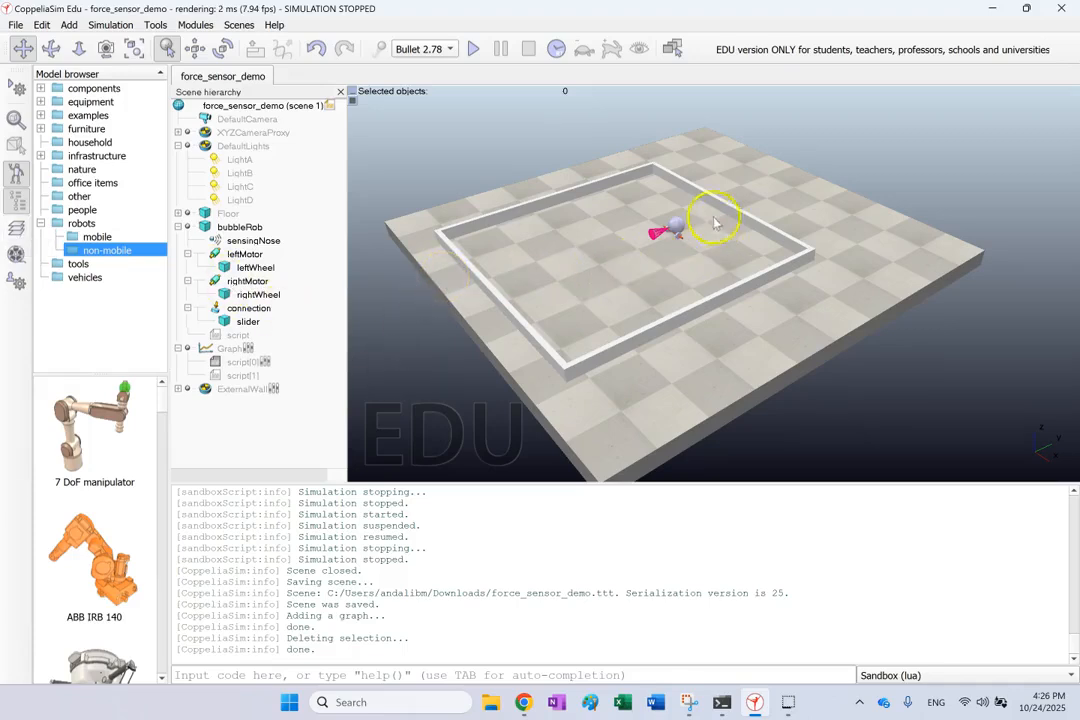
Examine bubbleRob inside the wall enclosure up close, from a low side angle and from above
{"action": "scroll", "coordinate": [714, 226], "scroll_direction": "up", "scroll_amount": 5}
{"action": "scroll", "coordinate": [714, 188], "scroll_direction": "up", "scroll_amount": 2}
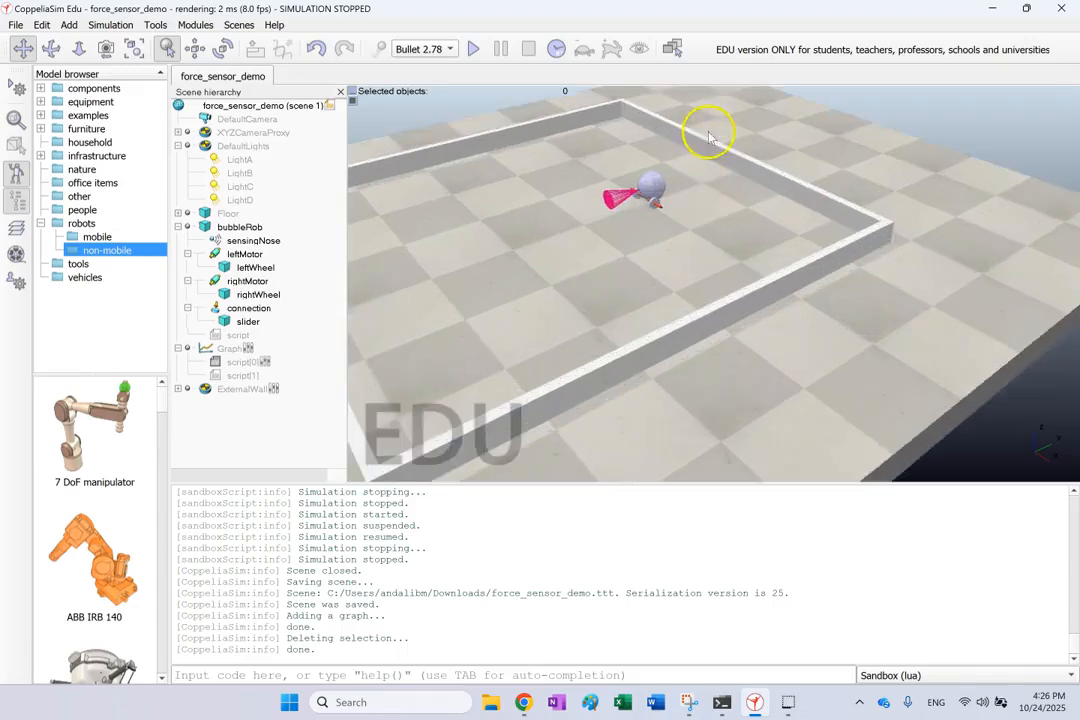
{"action": "left_click", "coordinate": [51, 48]}
{"action": "left_click_drag", "start_coordinate": [759, 142], "coordinate": [668, 192]}
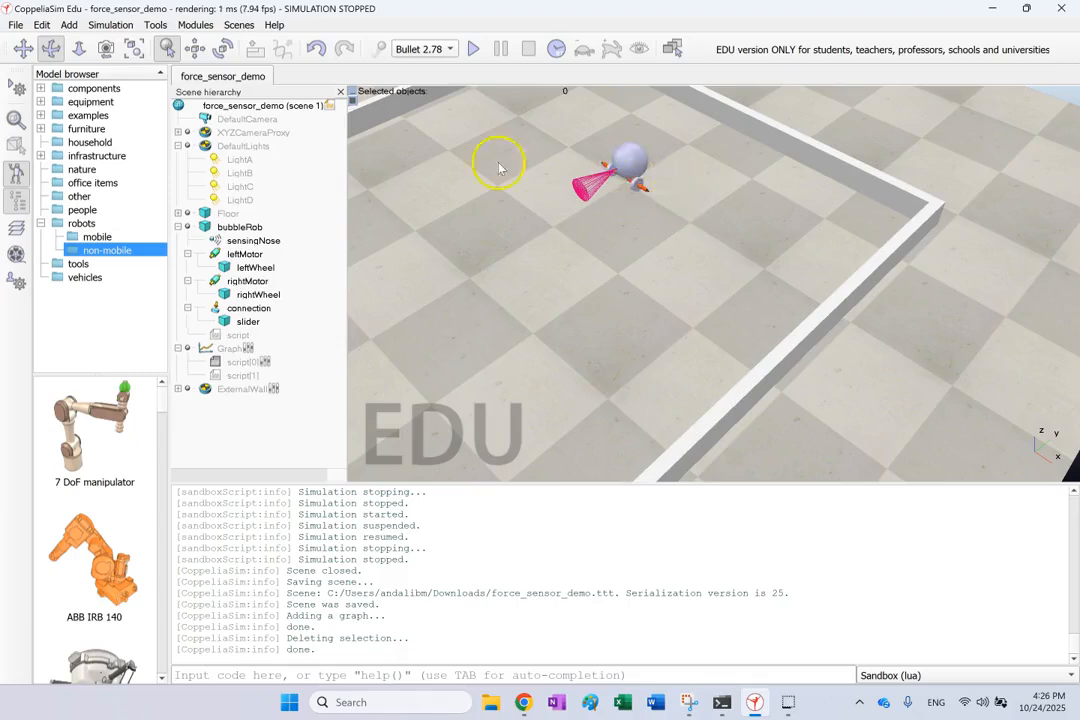
{"action": "left_click", "coordinate": [53, 46]}
{"action": "left_click_drag", "start_coordinate": [699, 251], "coordinate": [718, 216]}
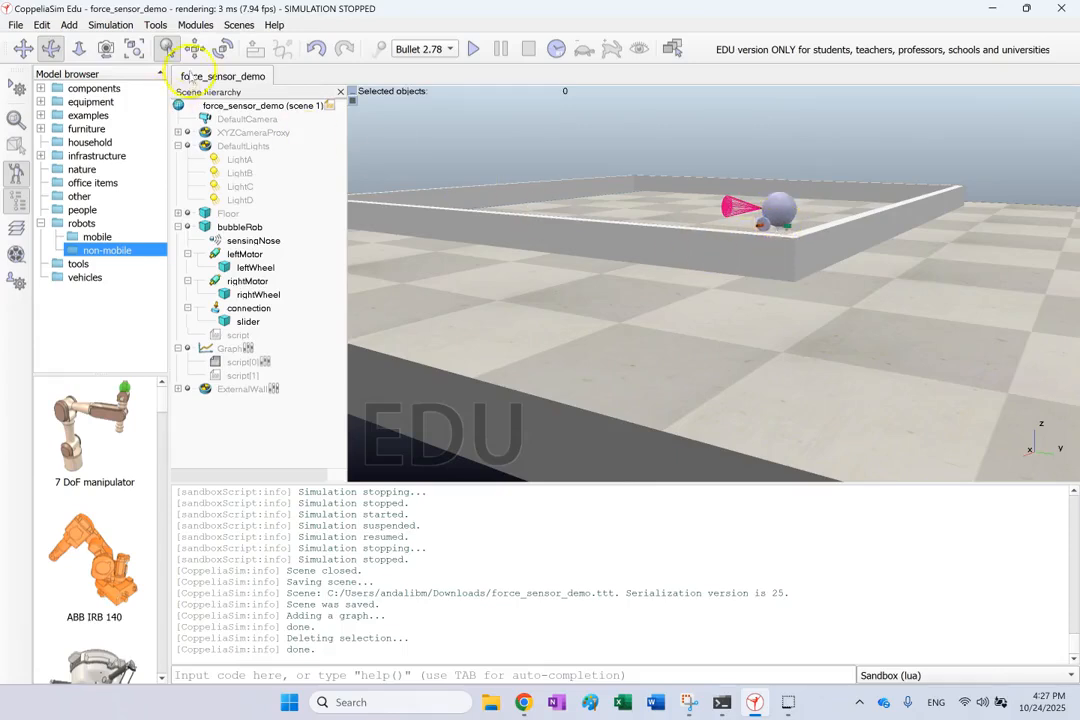
{"action": "left_click_drag", "start_coordinate": [723, 181], "coordinate": [683, 231]}
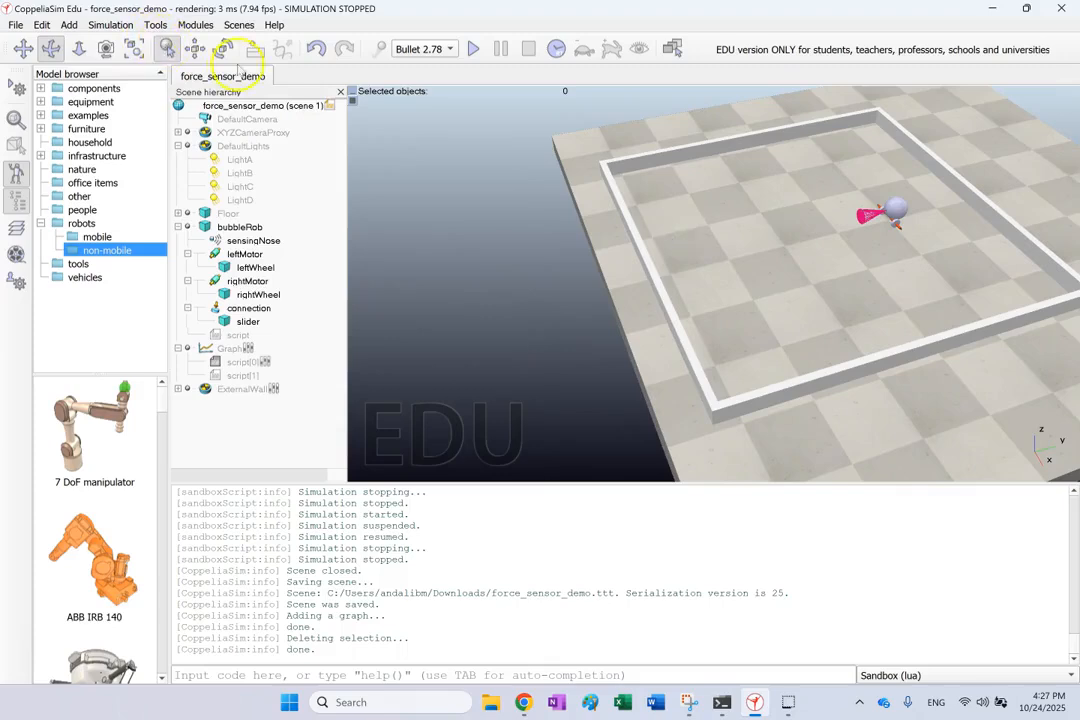
{"action": "left_click", "coordinate": [21, 48]}
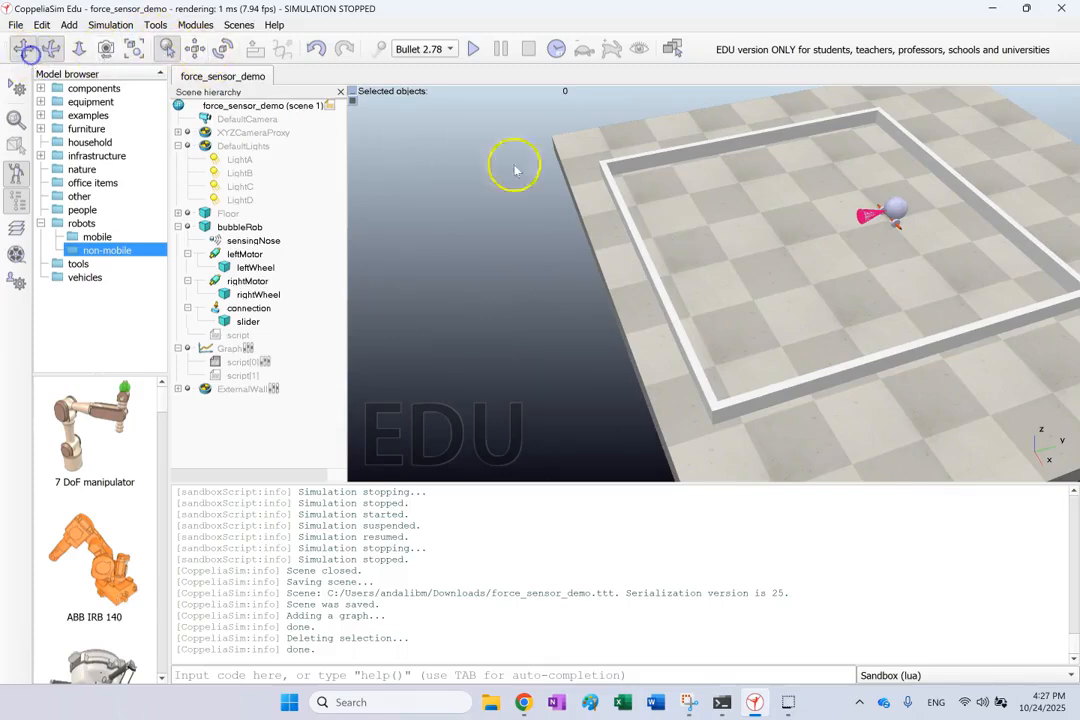
{"action": "left_click_drag", "start_coordinate": [735, 234], "coordinate": [590, 210]}
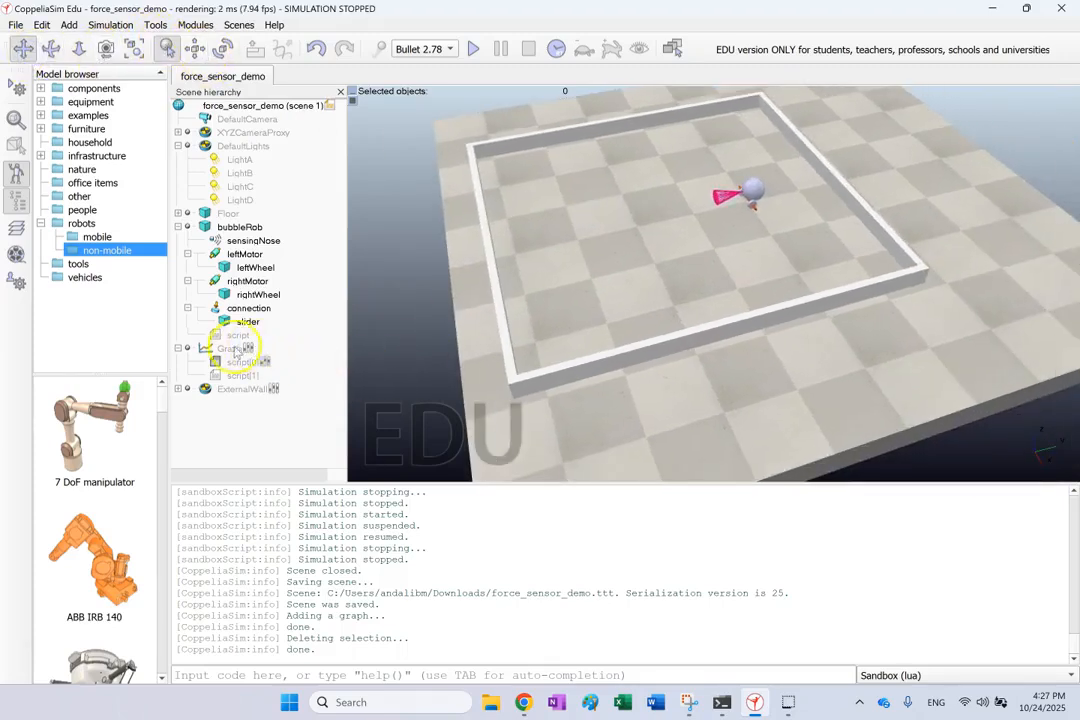
Open the Graph's script[1] and examine how sysCall_init gets the handles for /bubbleRob/connection and Graph
{"action": "left_click", "coordinate": [217, 376]}
{"action": "double_click", "coordinate": [217, 376]}
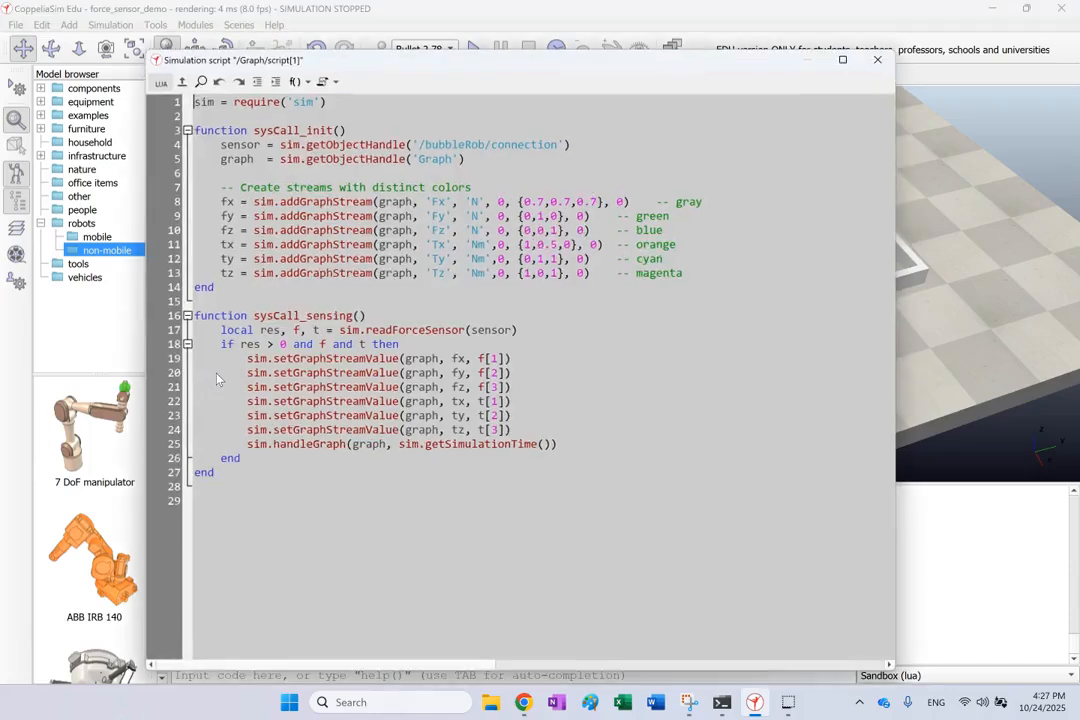
{"action": "double_click", "coordinate": [490, 231]}
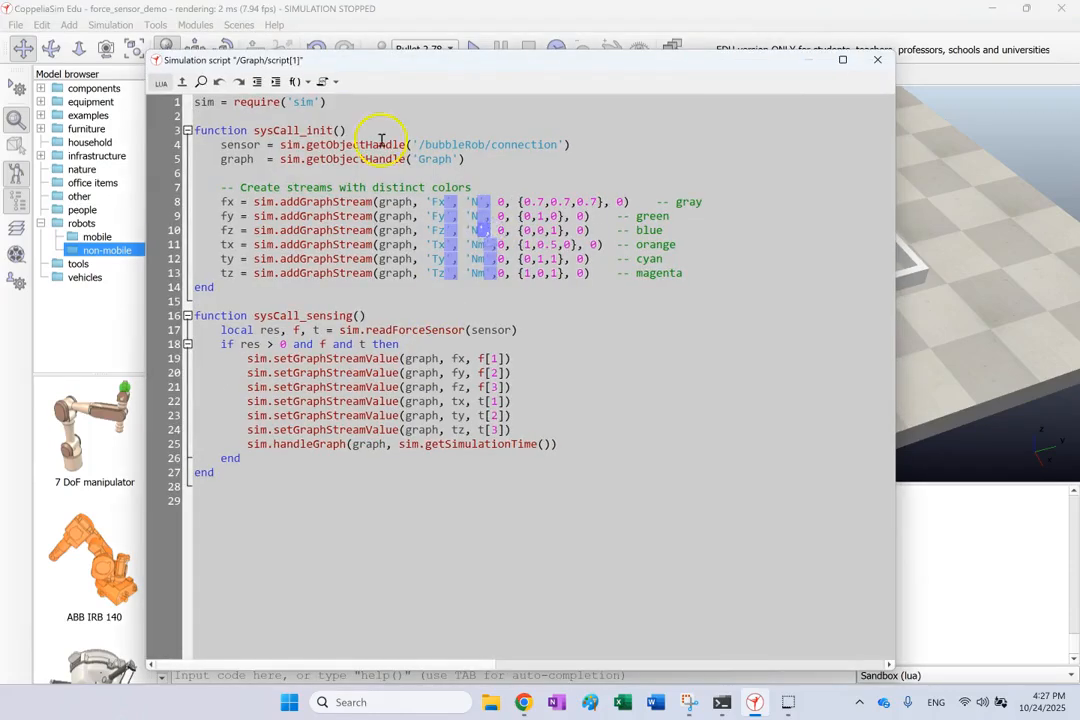
{"action": "left_click", "coordinate": [439, 147]}
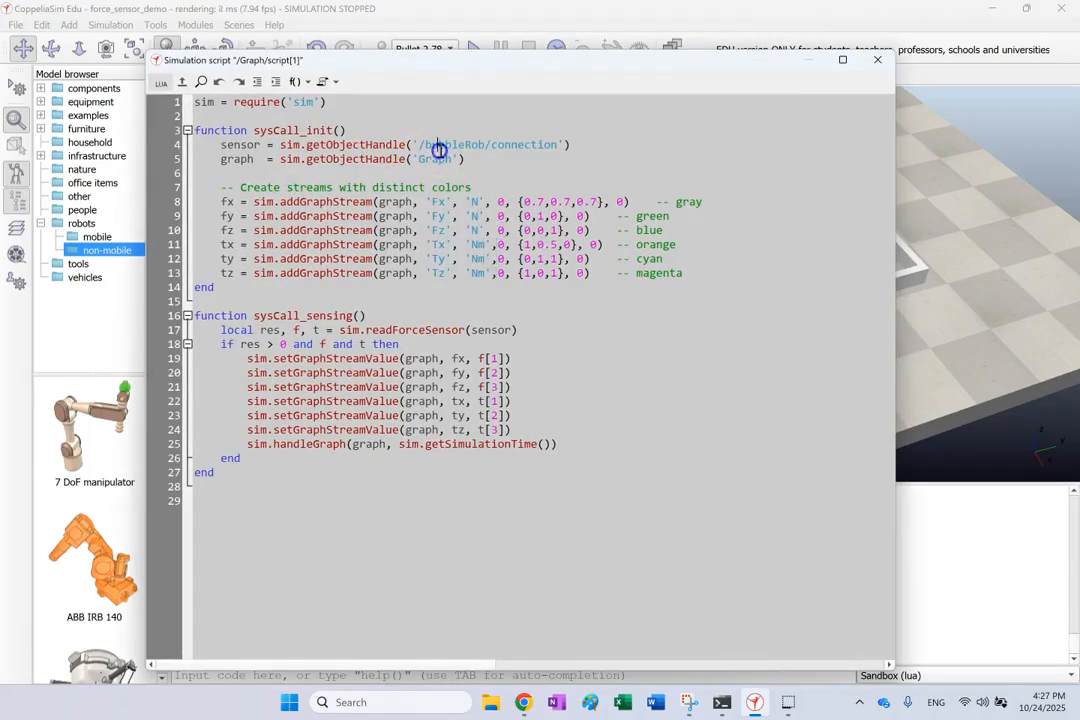
{"action": "double_click", "coordinate": [323, 145]}
{"action": "left_click", "coordinate": [466, 142]}
{"action": "double_click", "coordinate": [466, 142]}
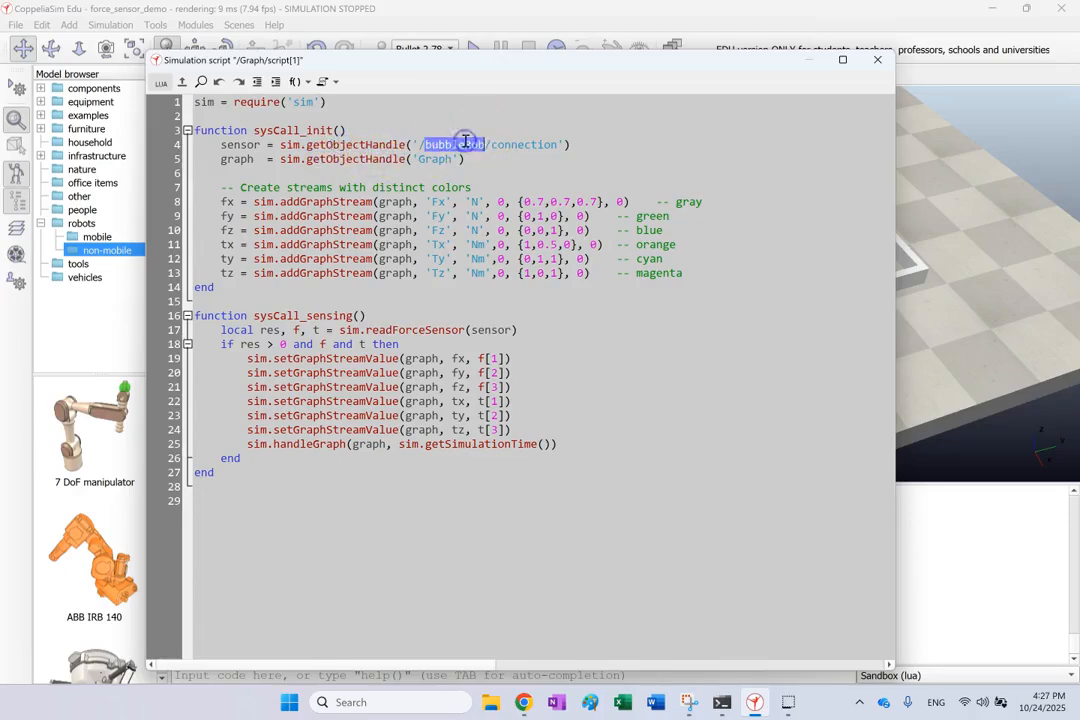
{"action": "double_click", "coordinate": [519, 147]}
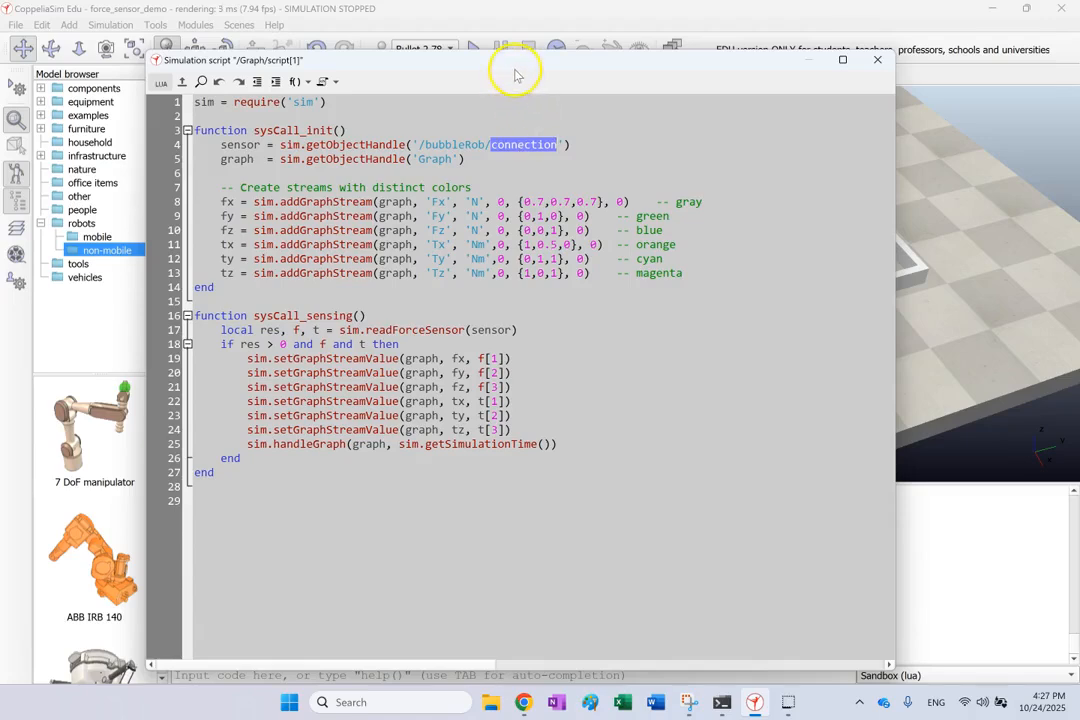
{"action": "double_click", "coordinate": [450, 158]}
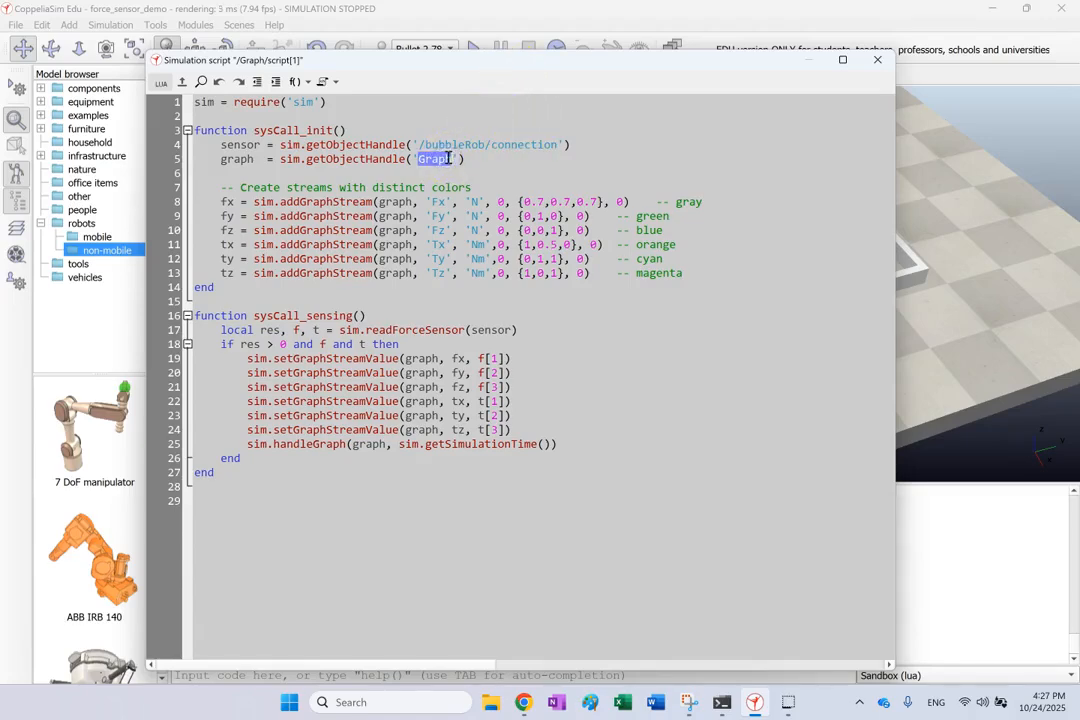
Examine the addGraphStream lines in sysCall_init, including their graph handle, stream names, units and colour values
{"action": "double_click", "coordinate": [266, 201]}
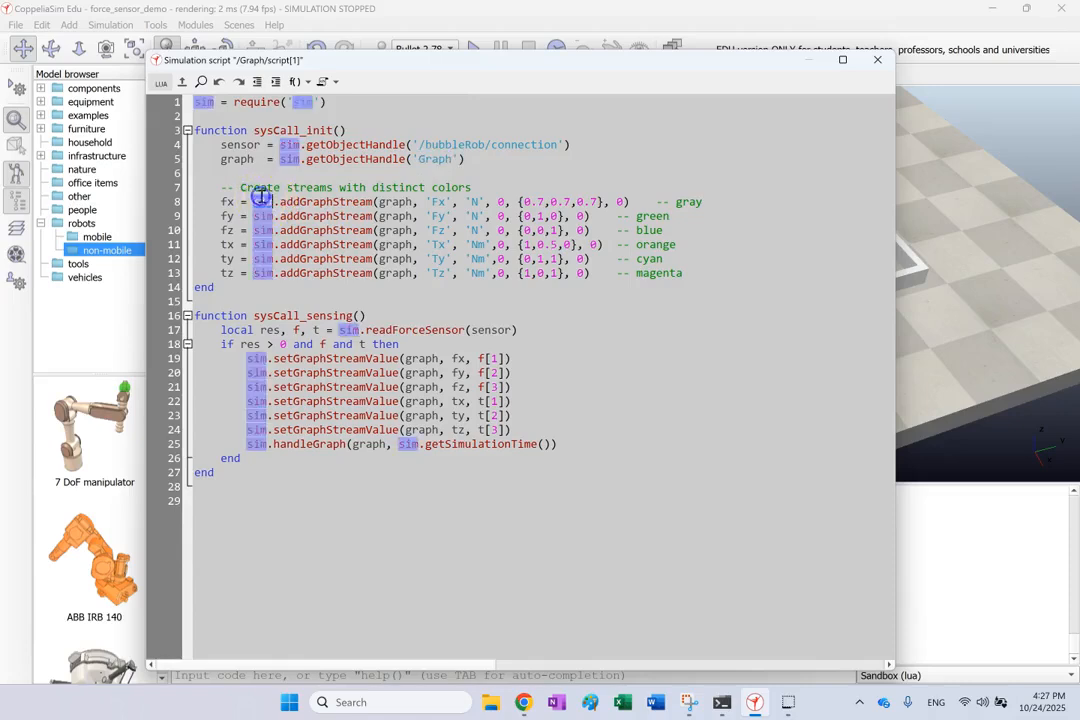
{"action": "left_click", "coordinate": [278, 201]}
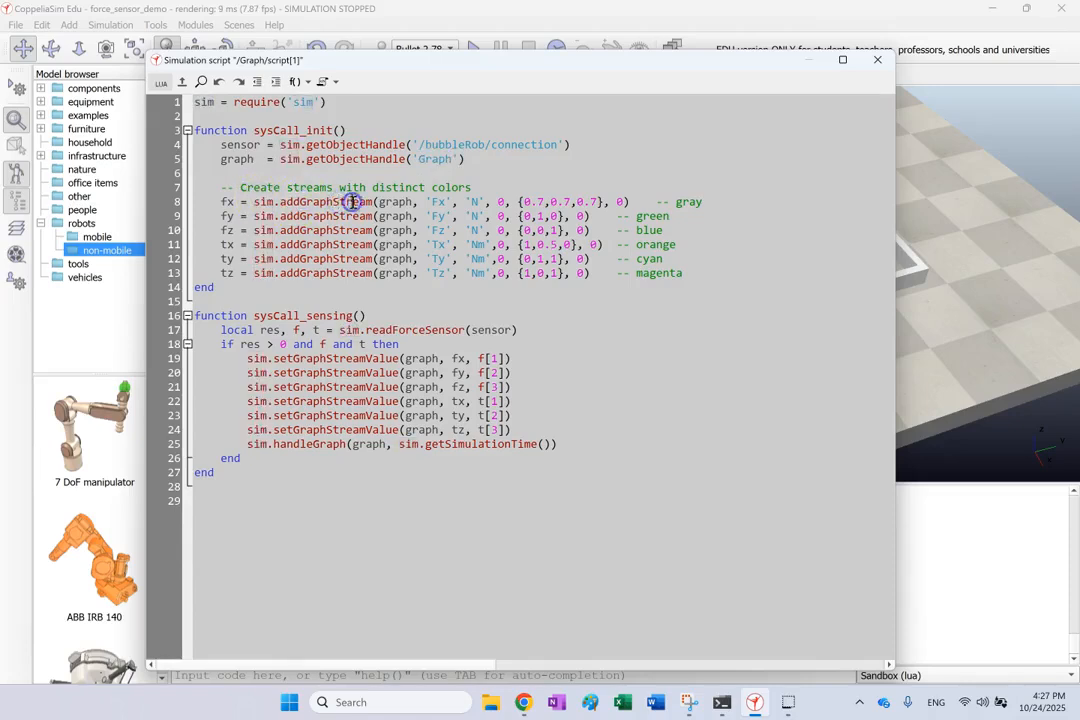
{"action": "double_click", "coordinate": [236, 160]}
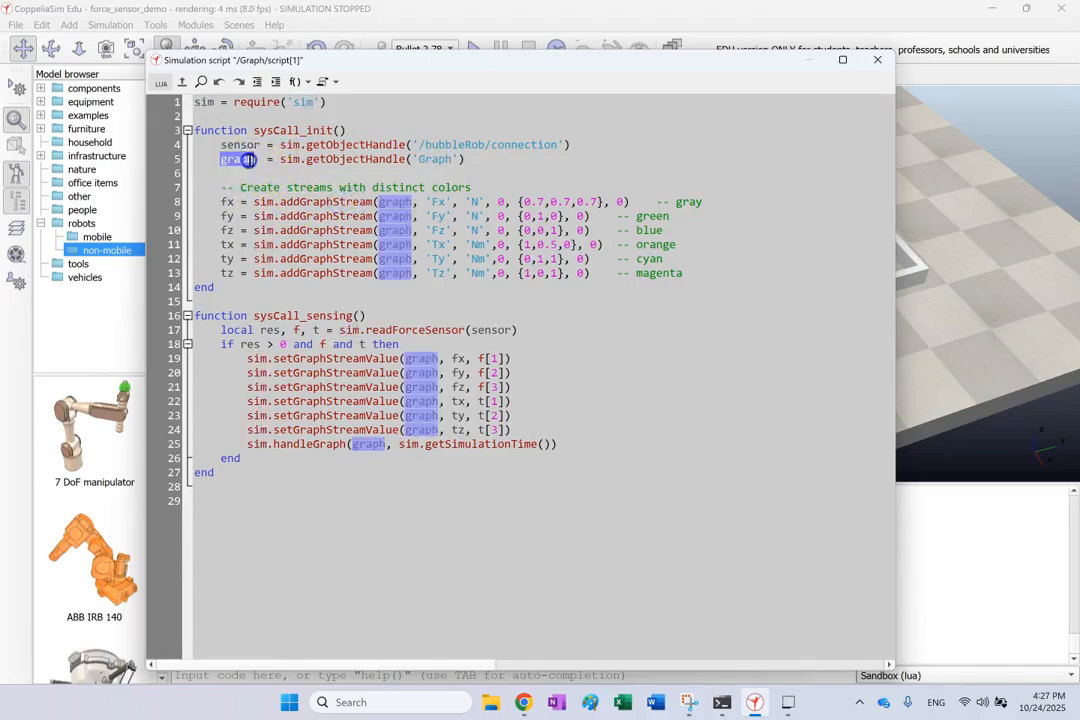
{"action": "left_click", "coordinate": [432, 202]}
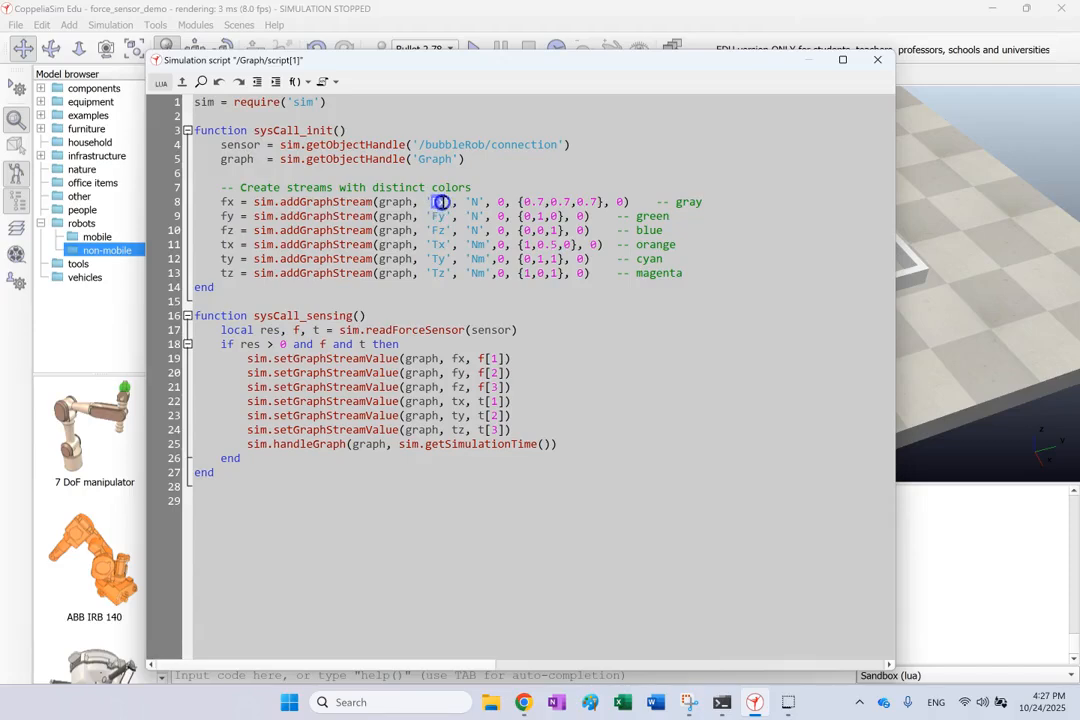
{"action": "double_click", "coordinate": [474, 202]}
{"action": "left_click_drag", "start_coordinate": [602, 202], "coordinate": [565, 216]}
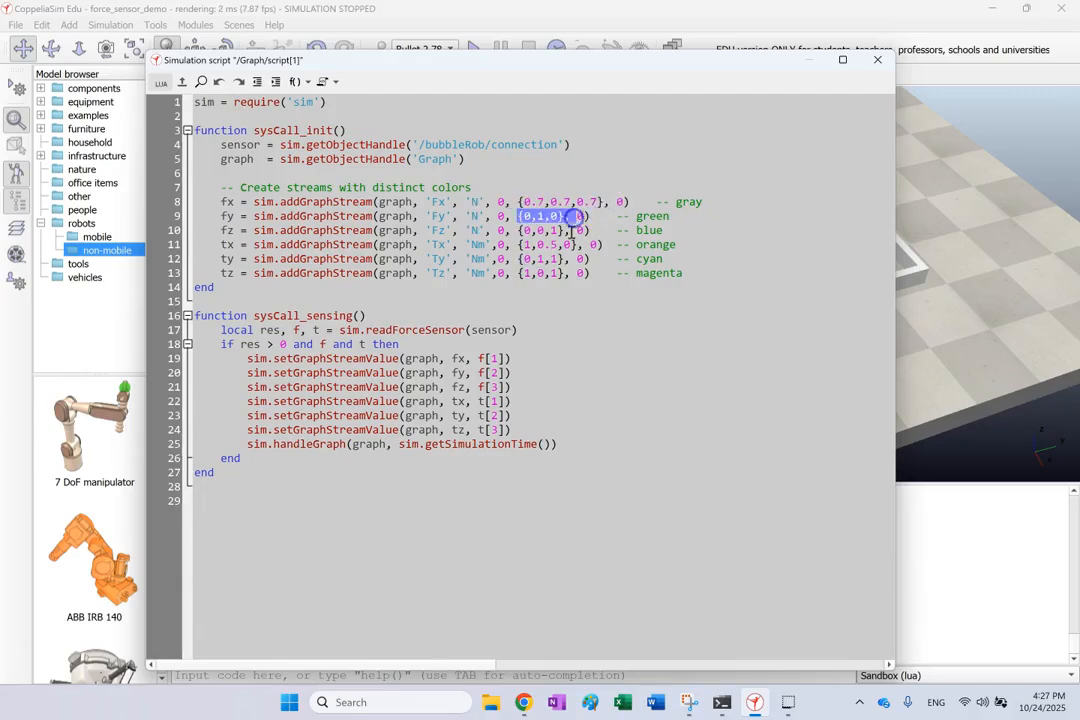
{"action": "left_click", "coordinate": [519, 248]}
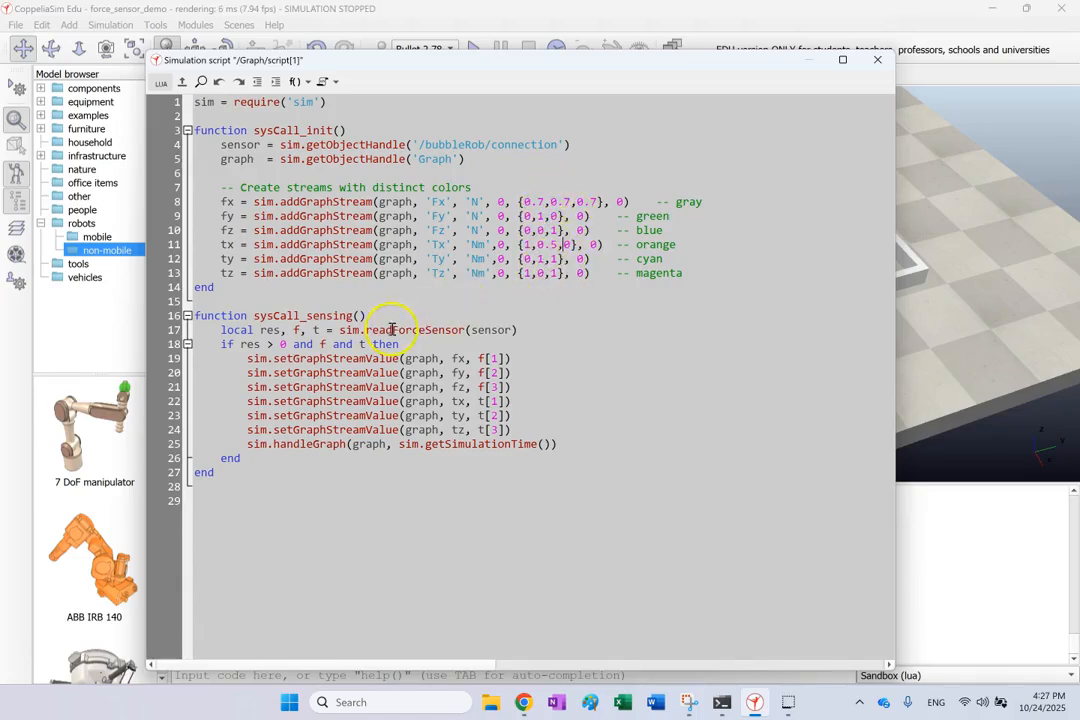
{"action": "double_click", "coordinate": [226, 216]}
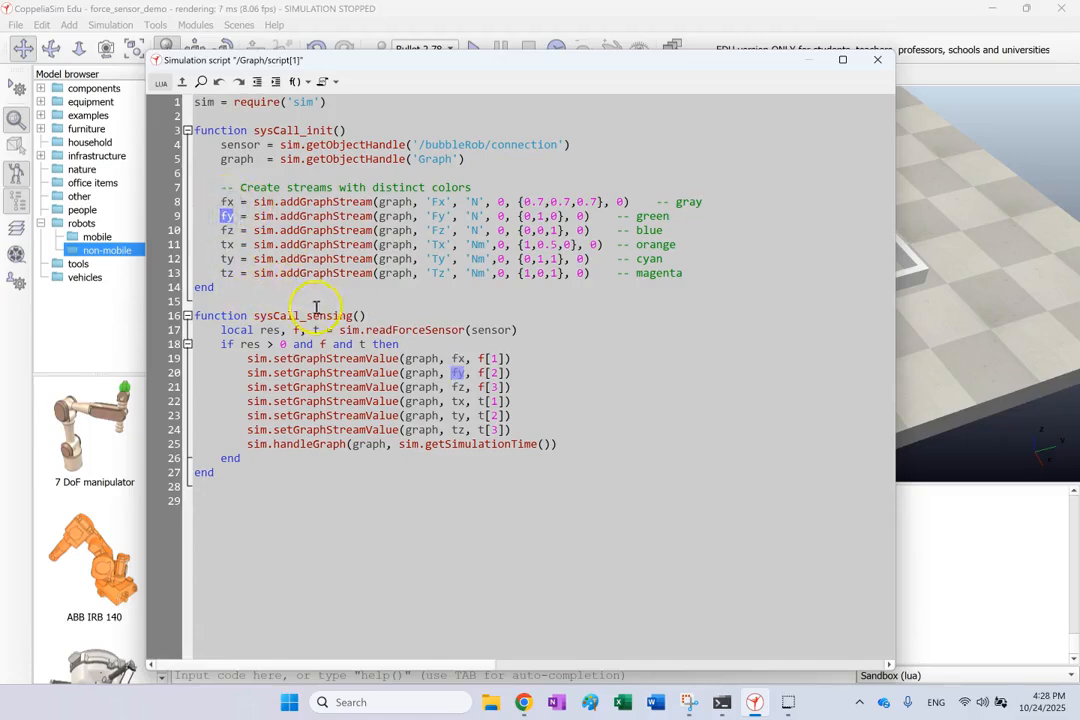
Examine the readForceSensor call in sysCall_sensing, its sensor argument, and how res, f and t are used
{"action": "double_click", "coordinate": [394, 332]}
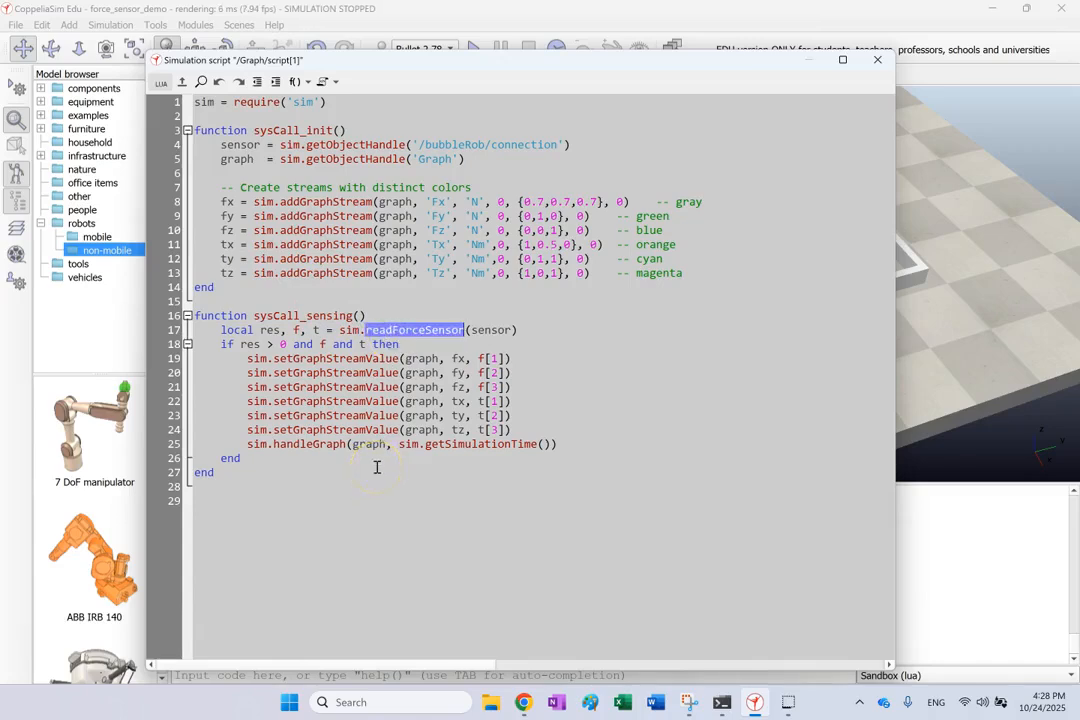
{"action": "double_click", "coordinate": [500, 331]}
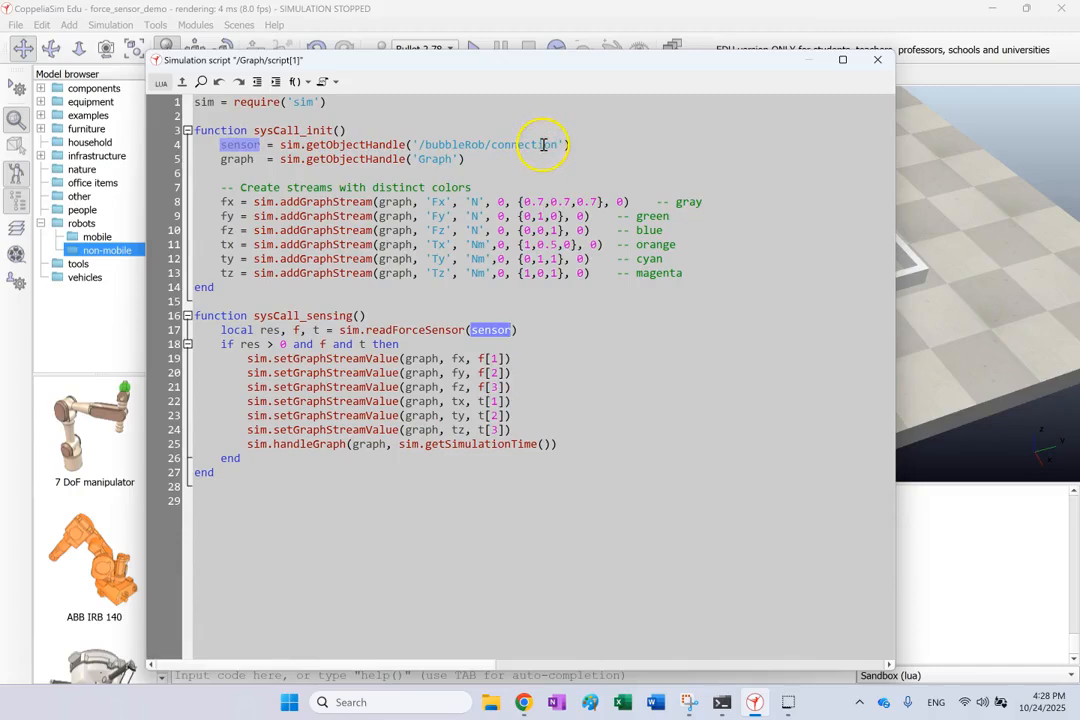
{"action": "double_click", "coordinate": [268, 330]}
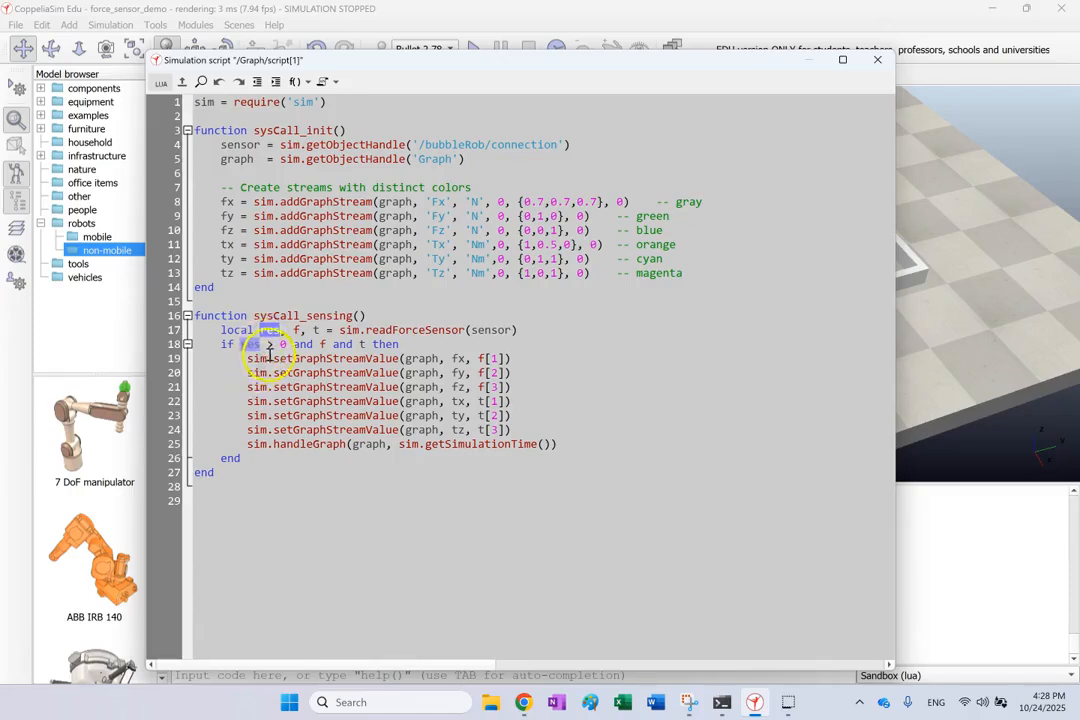
{"action": "double_click", "coordinate": [282, 344]}
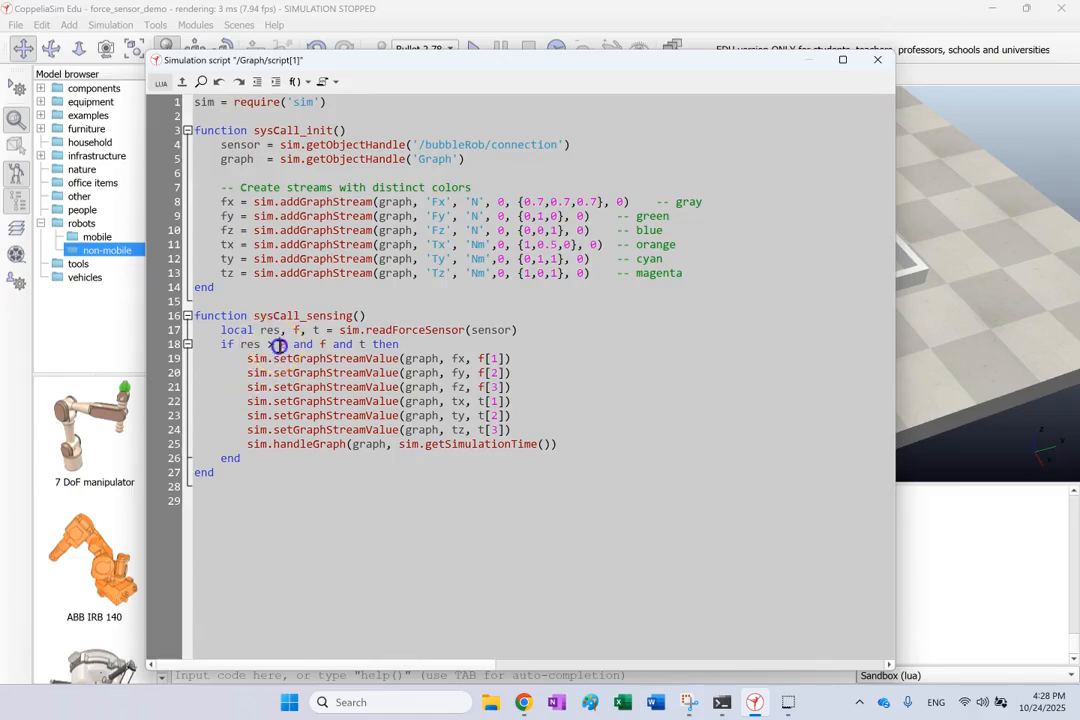
{"action": "left_click", "coordinate": [305, 331]}
{"action": "double_click", "coordinate": [292, 330]}
{"action": "double_click", "coordinate": [314, 330]}
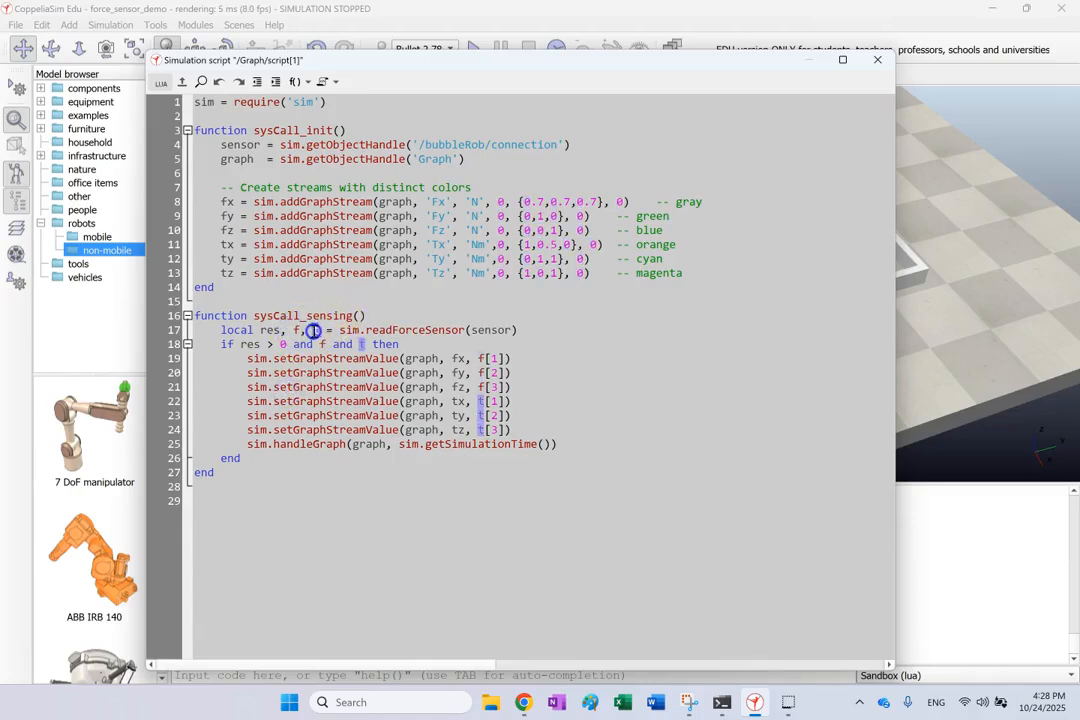
{"action": "left_click", "coordinate": [485, 400]}
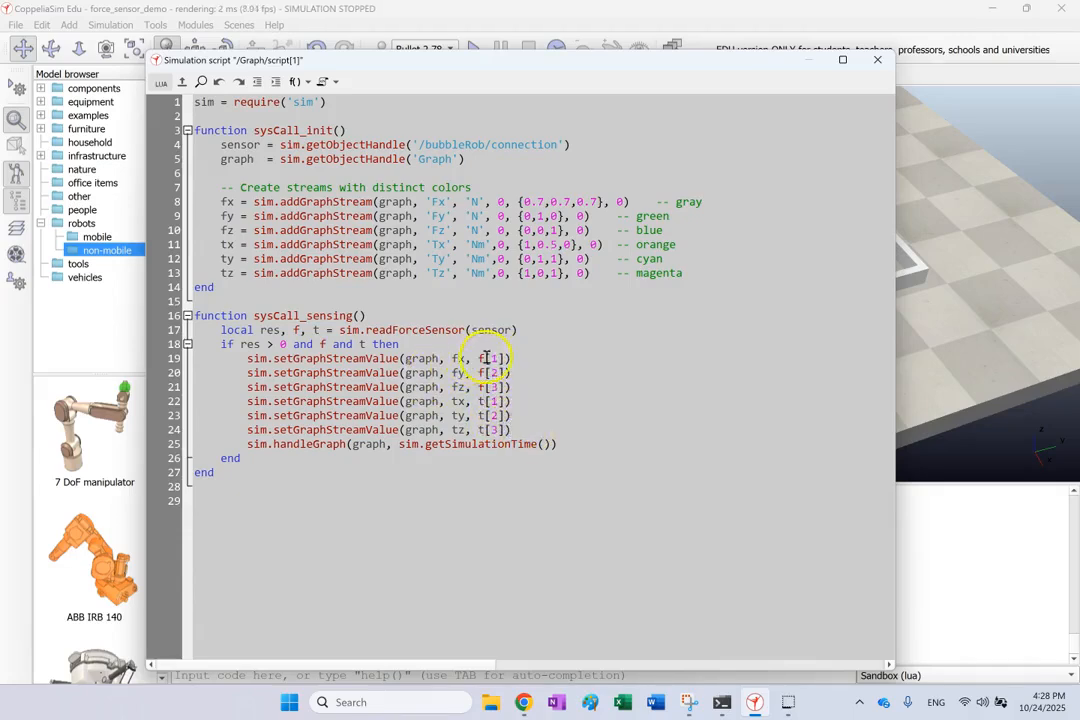
Examine the setGraphStreamValue lines and compare their stream handles with the addGraphStream definitions
{"action": "double_click", "coordinate": [426, 357]}
{"action": "double_click", "coordinate": [456, 358]}
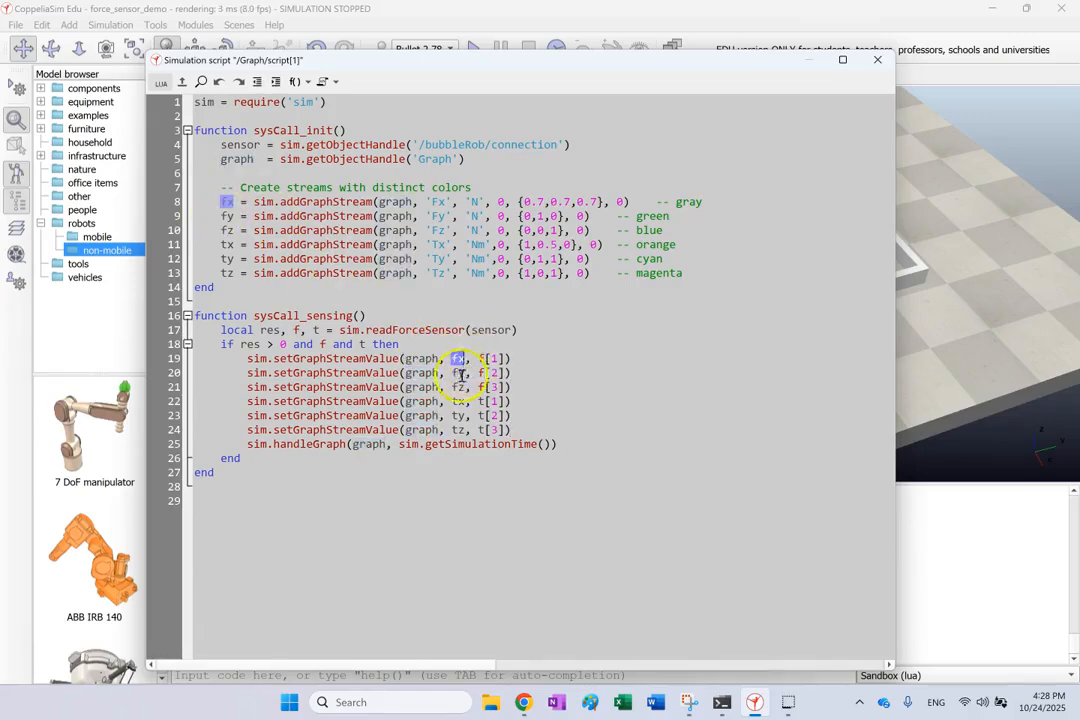
{"action": "double_click", "coordinate": [356, 360]}
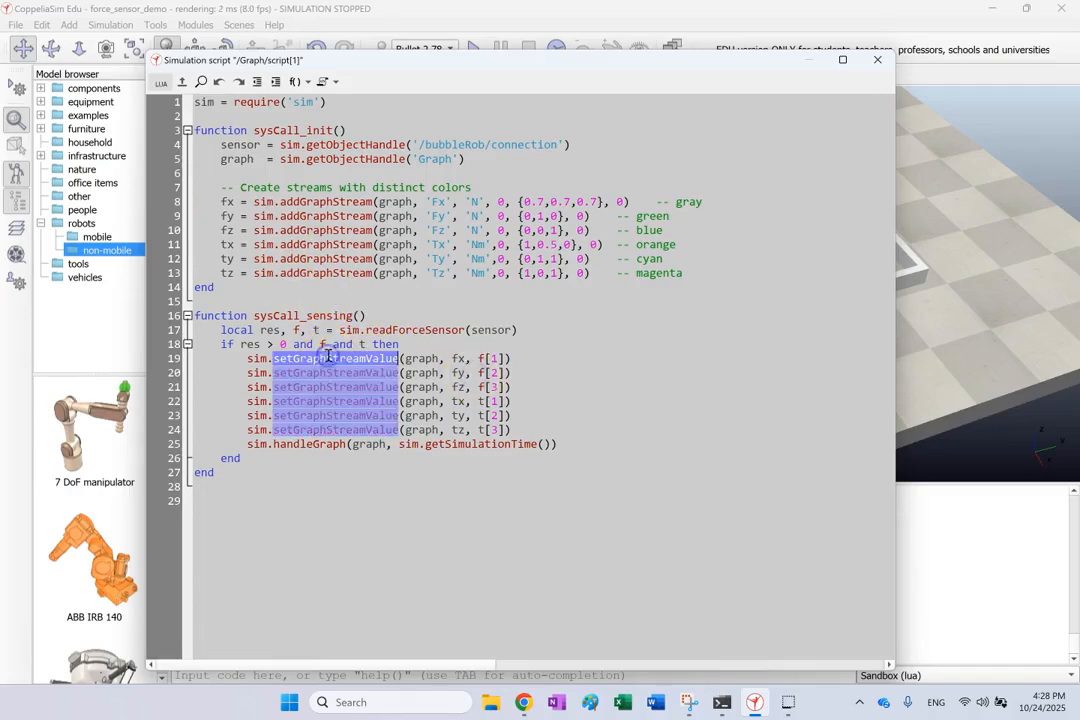
{"action": "left_click", "coordinate": [601, 390]}
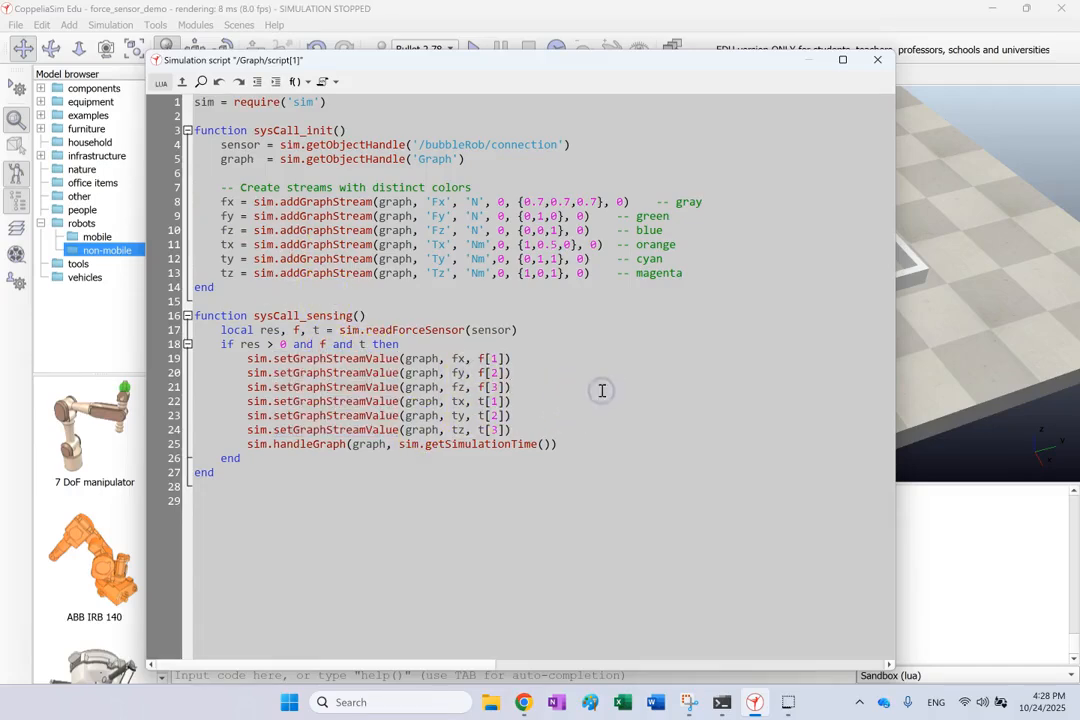
{"action": "double_click", "coordinate": [330, 269]}
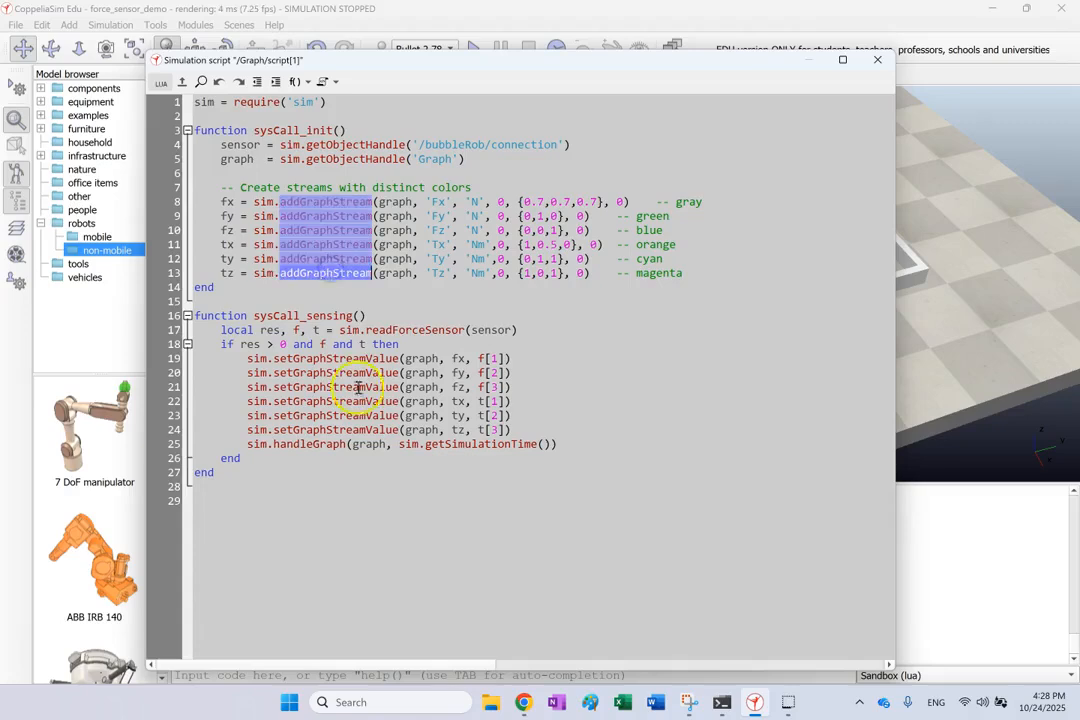
{"action": "double_click", "coordinate": [323, 359]}
{"action": "double_click", "coordinate": [323, 359]}
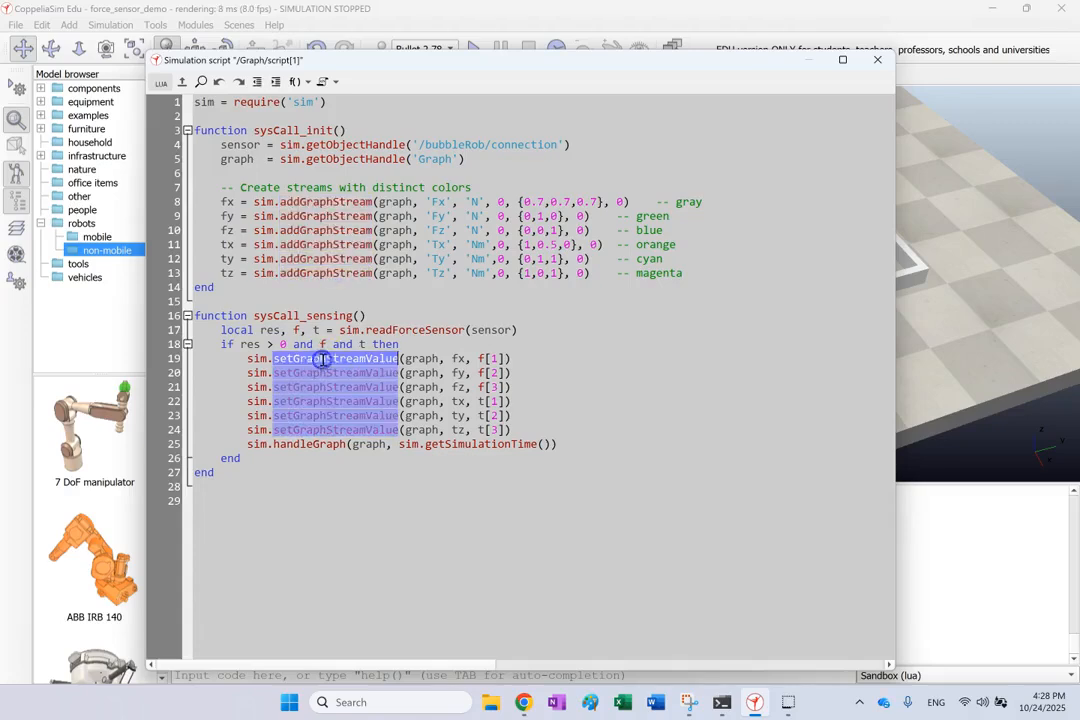
{"action": "left_click", "coordinate": [234, 373]}
{"action": "left_click_drag", "start_coordinate": [261, 373], "coordinate": [531, 426]}
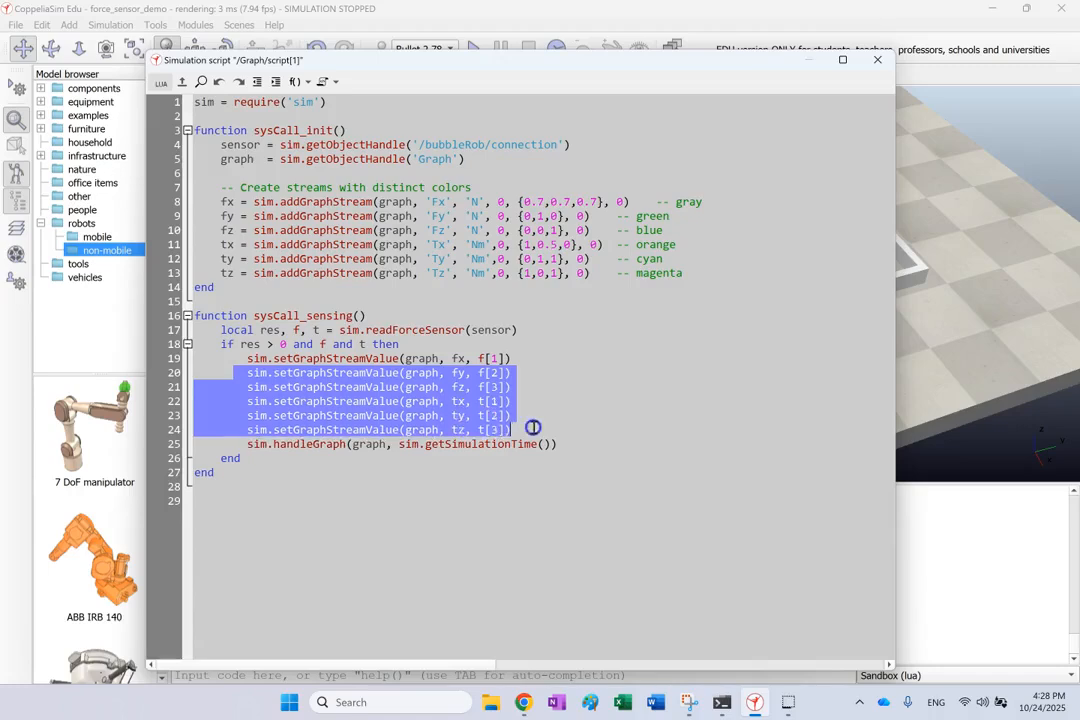
{"action": "left_click", "coordinate": [590, 424]}
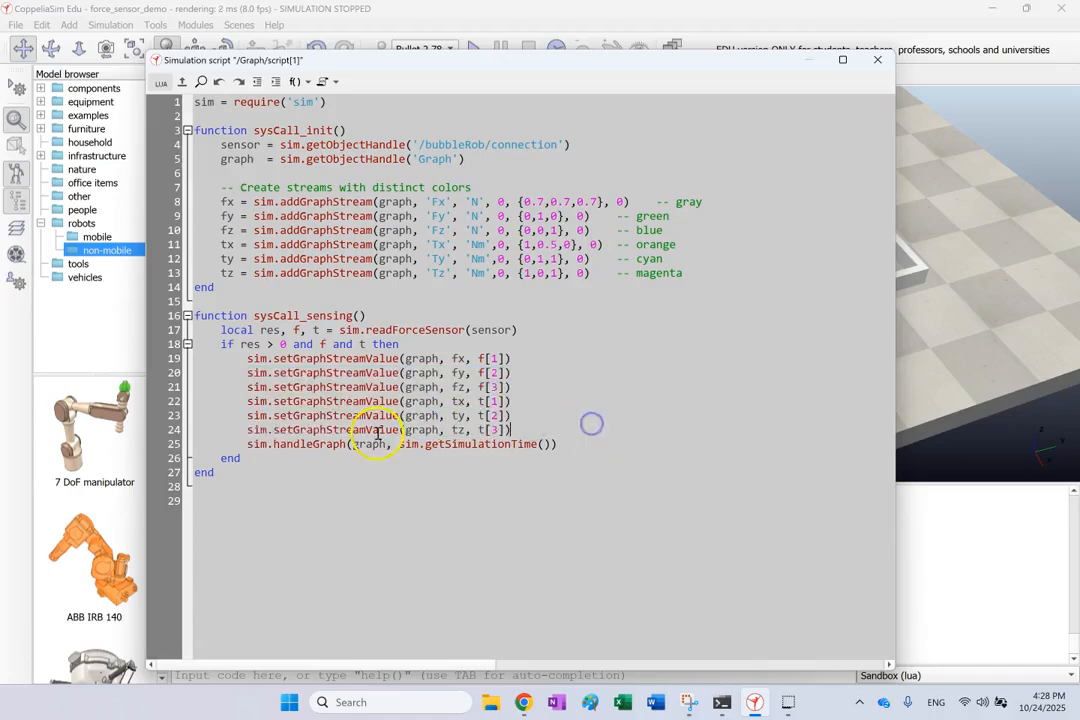
Examine the handleGraph line with its getSimulationTime argument, and close the script and its object properties
{"action": "double_click", "coordinate": [296, 443]}
{"action": "left_click", "coordinate": [360, 446]}
{"action": "double_click", "coordinate": [477, 446]}
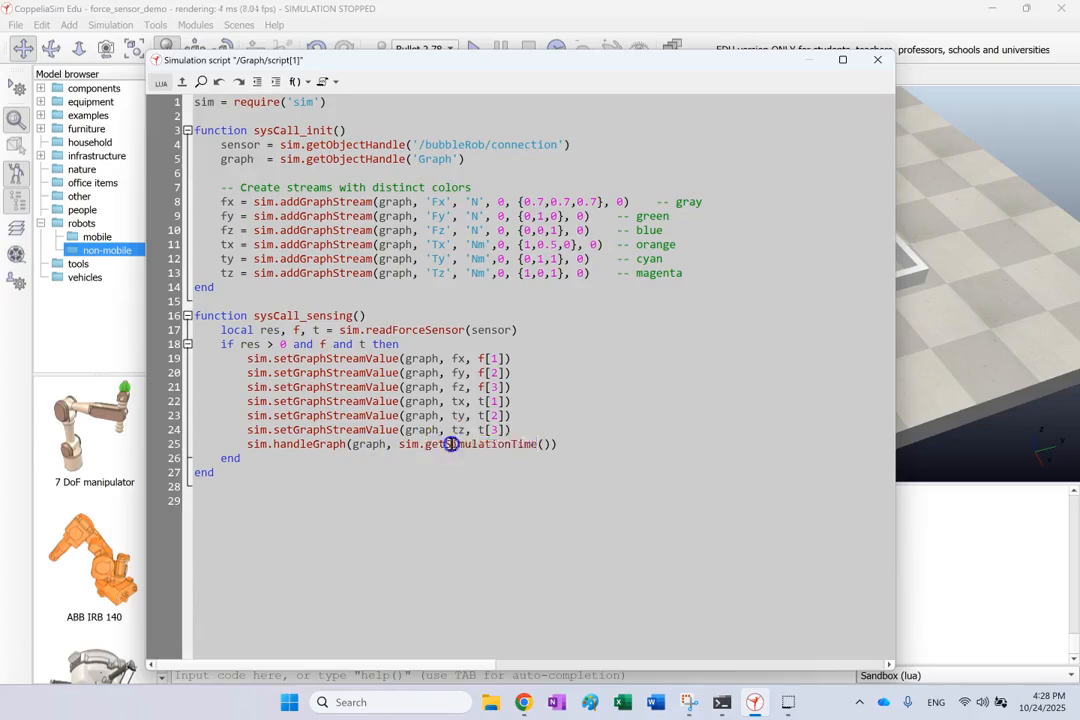
{"action": "left_click", "coordinate": [385, 443]}
{"action": "double_click", "coordinate": [504, 446]}
{"action": "double_click", "coordinate": [330, 446]}
{"action": "double_click", "coordinate": [412, 446]}
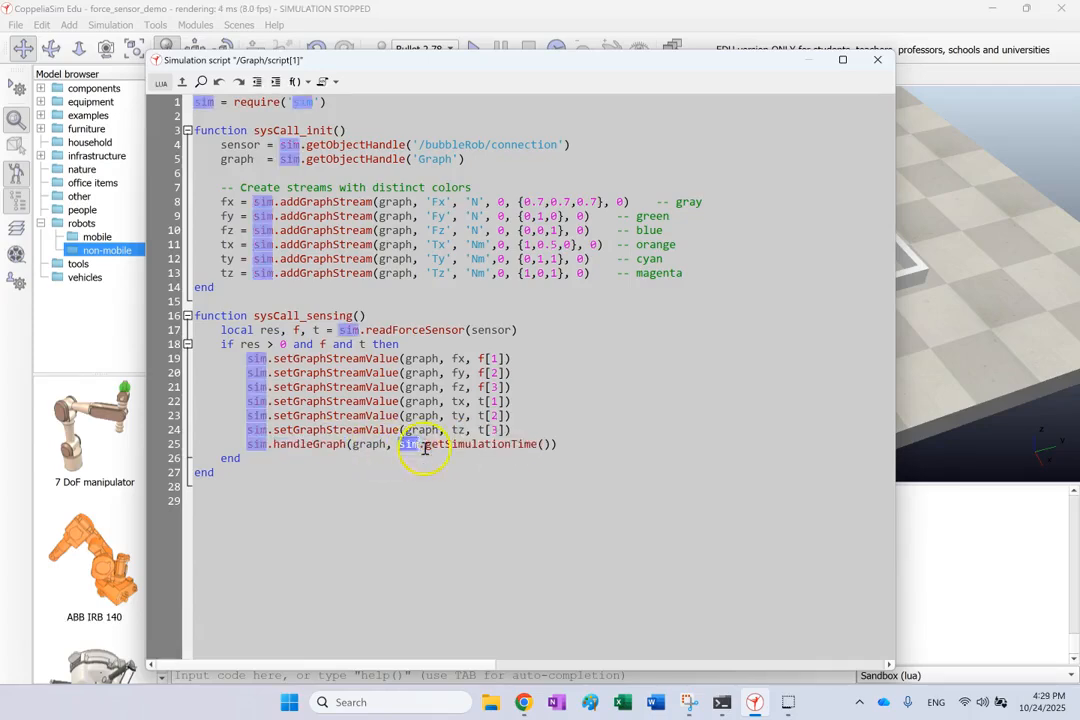
{"action": "double_click", "coordinate": [424, 446]}
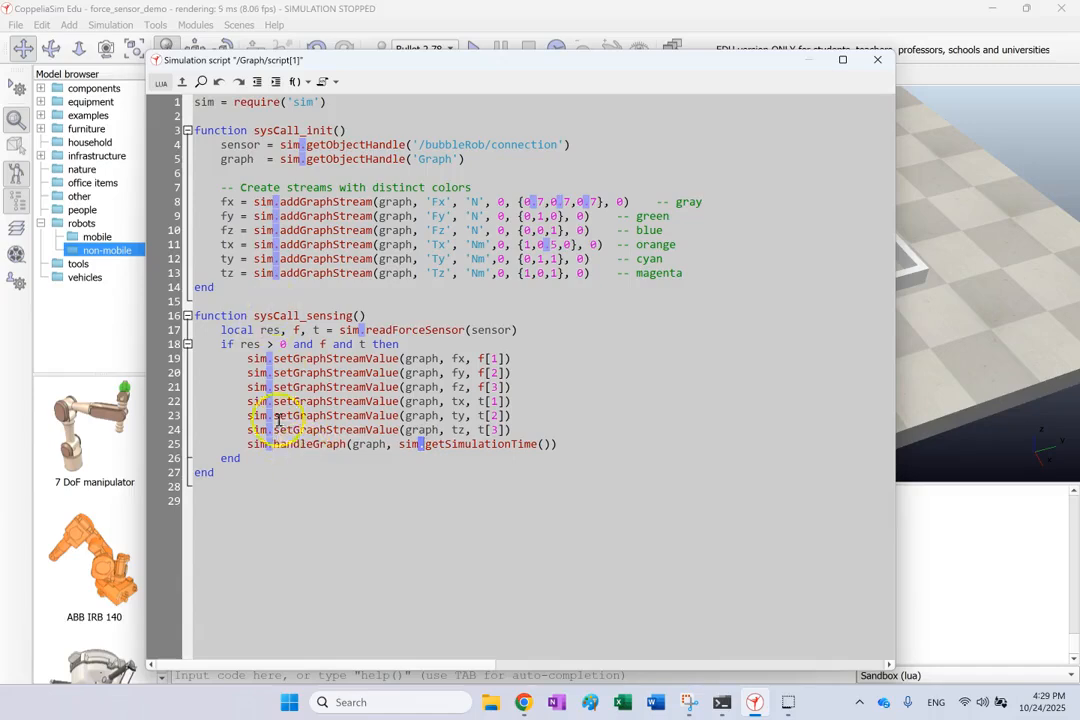
{"action": "left_click", "coordinate": [877, 60]}
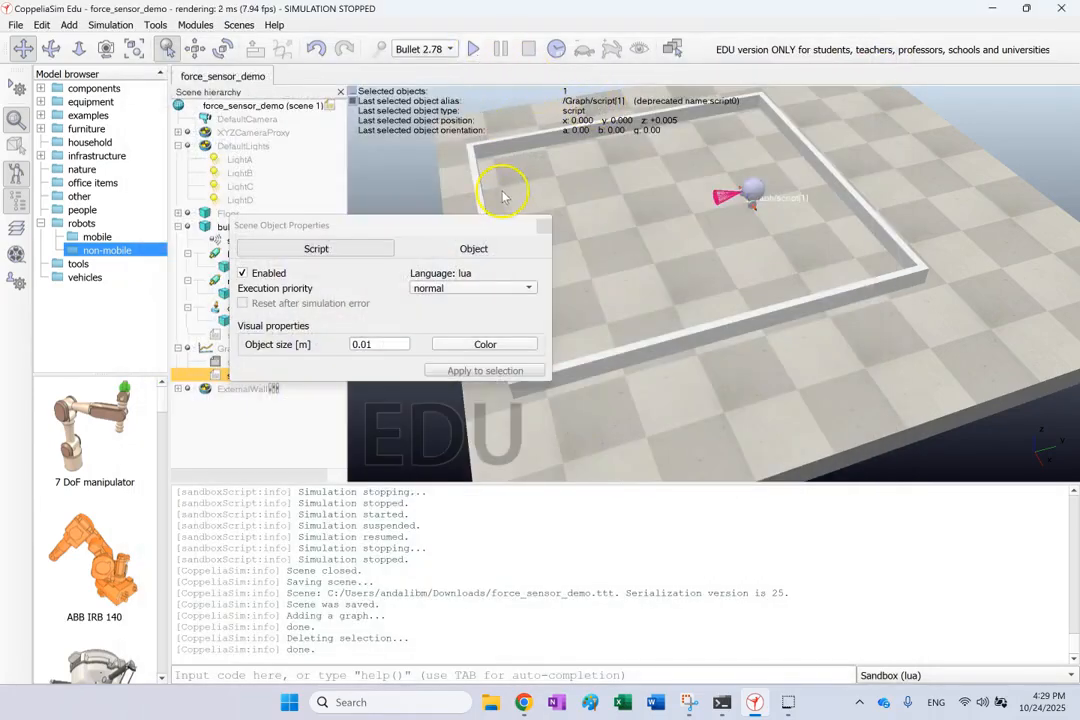
{"action": "left_click", "coordinate": [543, 226]}
Run the simulation with the graph window moved clear of bubbleRob to watch the force and torque curves, and stop it
{"action": "left_click", "coordinate": [475, 49]}
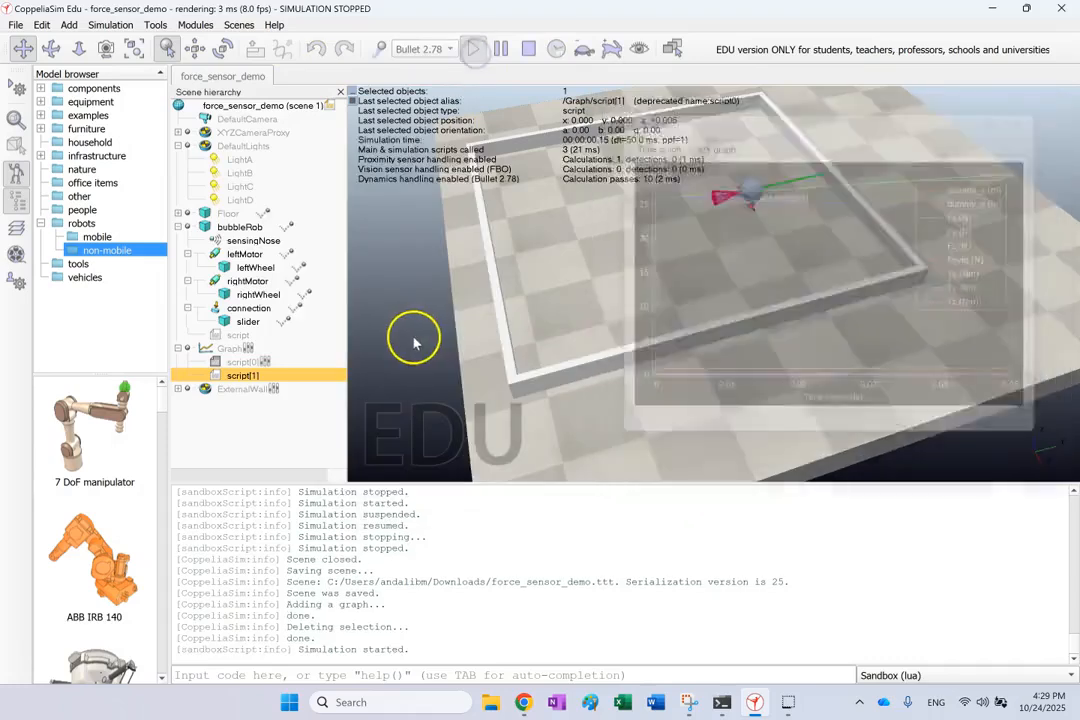
{"action": "left_click_drag", "start_coordinate": [723, 106], "coordinate": [666, 309]}
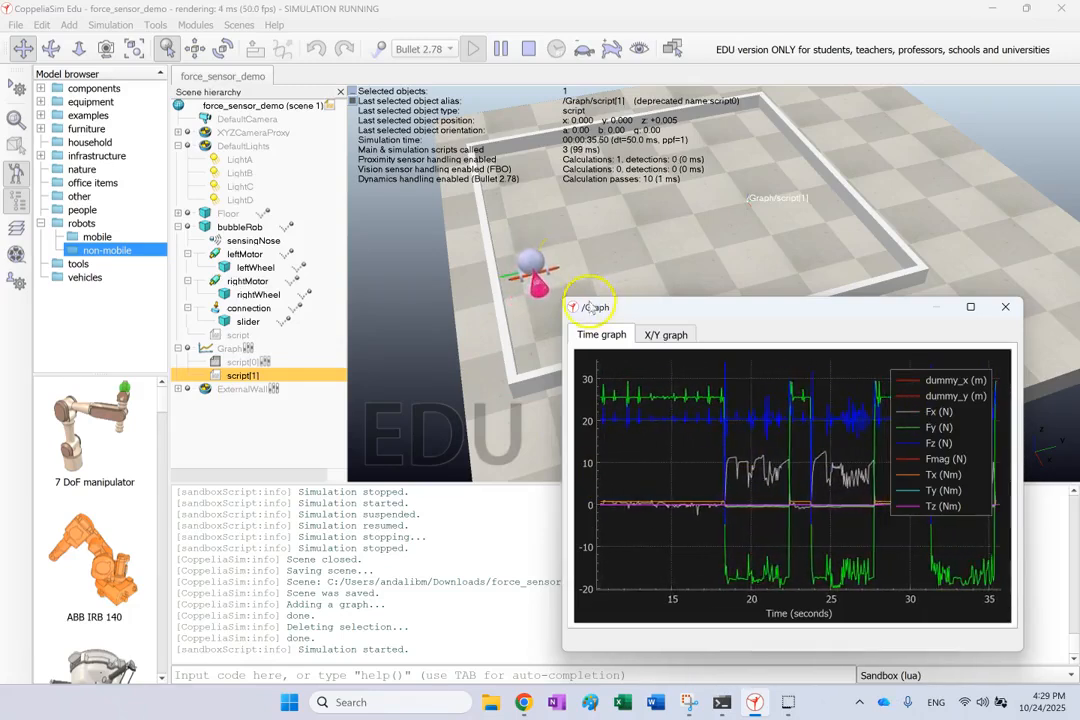
{"action": "left_click_drag", "start_coordinate": [563, 302], "coordinate": [241, 151]}
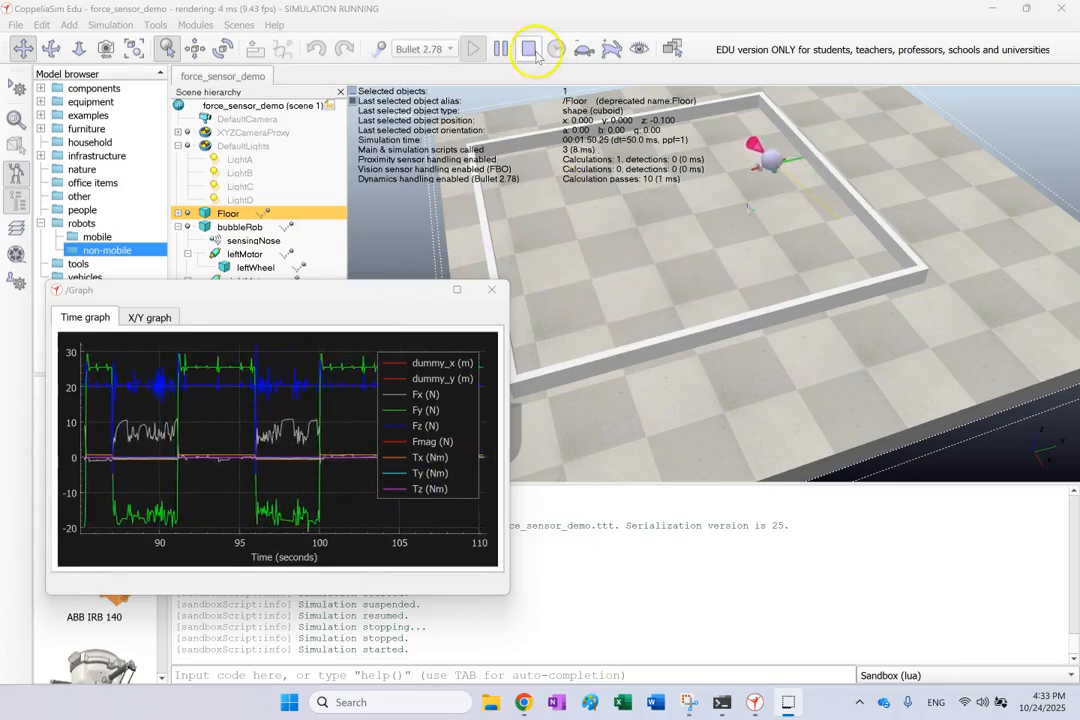
{"action": "left_click", "coordinate": [530, 50]}
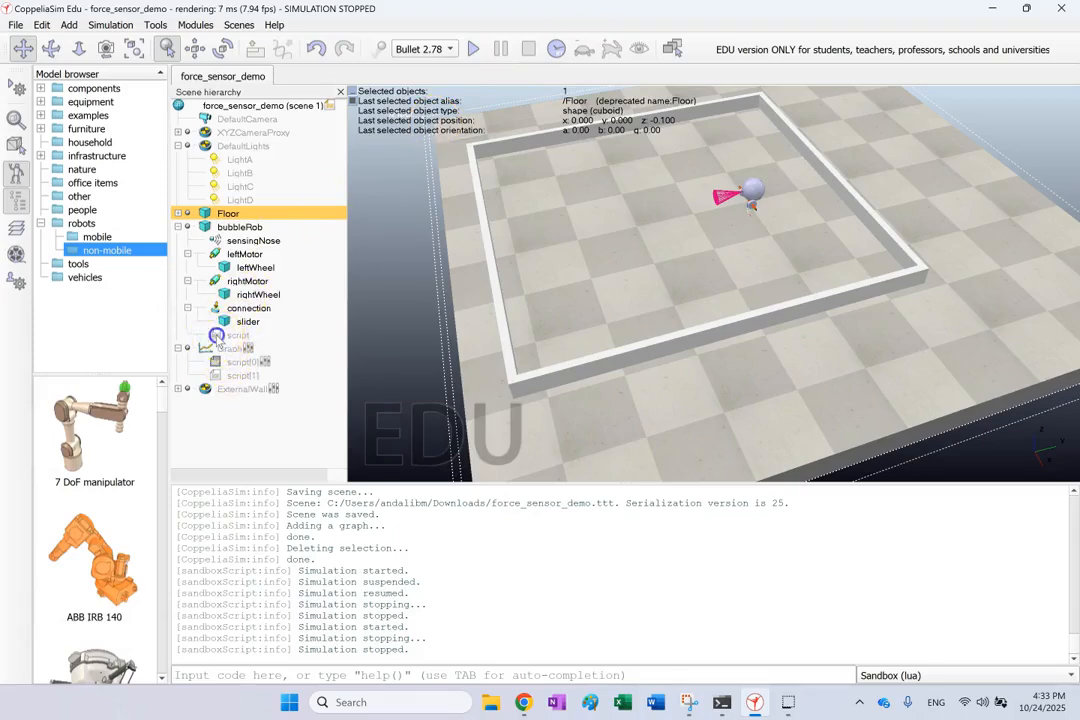
Open the Graph's script[1] and examine the f and t components passed to the fx to tz streams in the setGraphStreamValue lines
{"action": "double_click", "coordinate": [216, 335]}
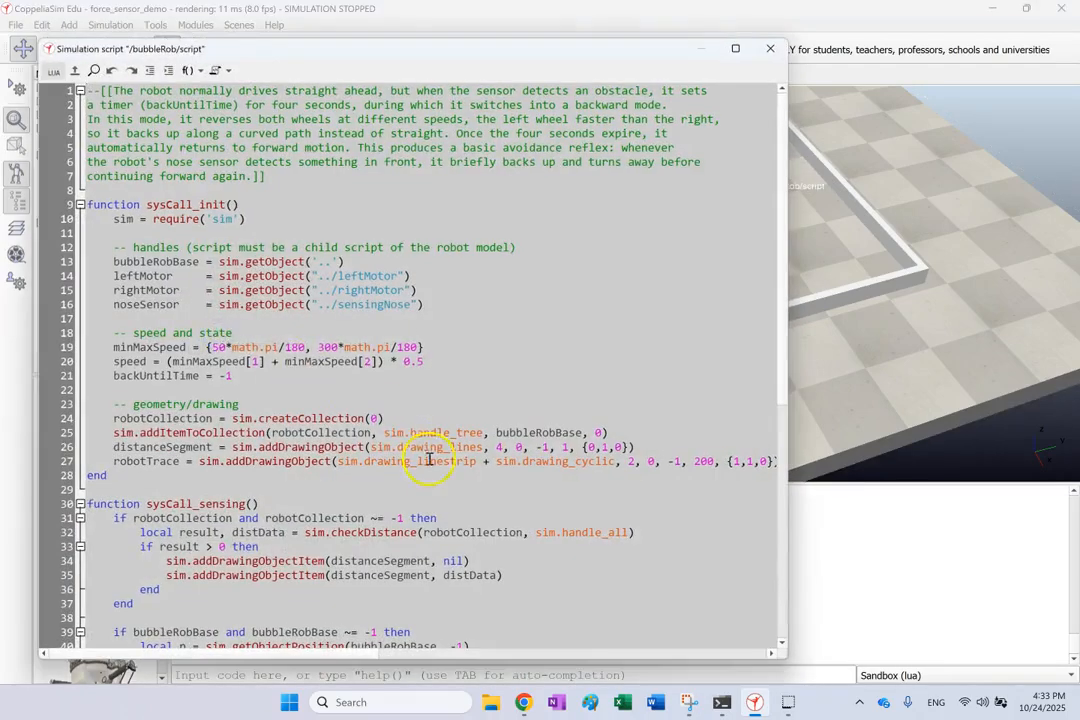
{"action": "left_click", "coordinate": [770, 48]}
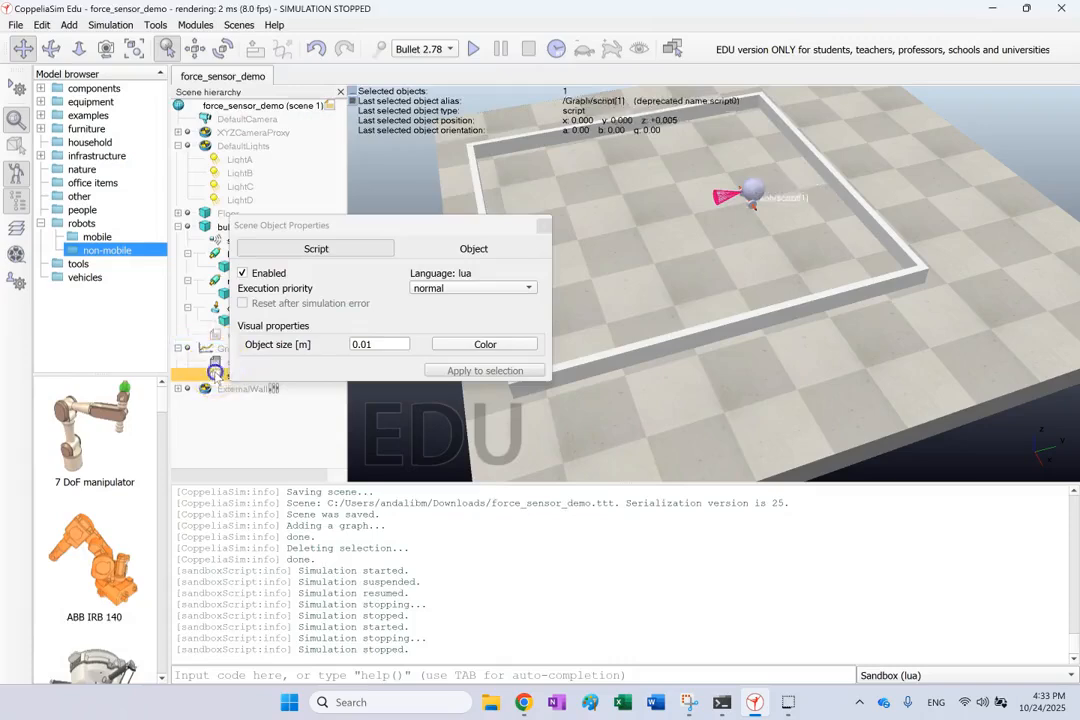
{"action": "double_click", "coordinate": [215, 366]}
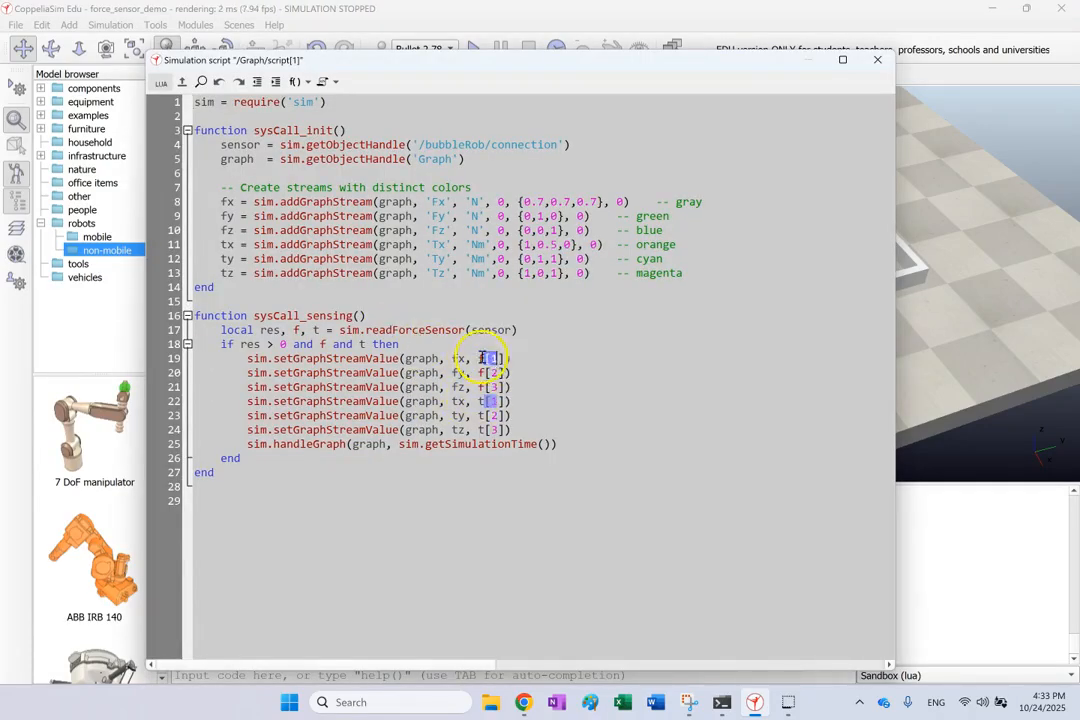
{"action": "left_click", "coordinate": [455, 359]}
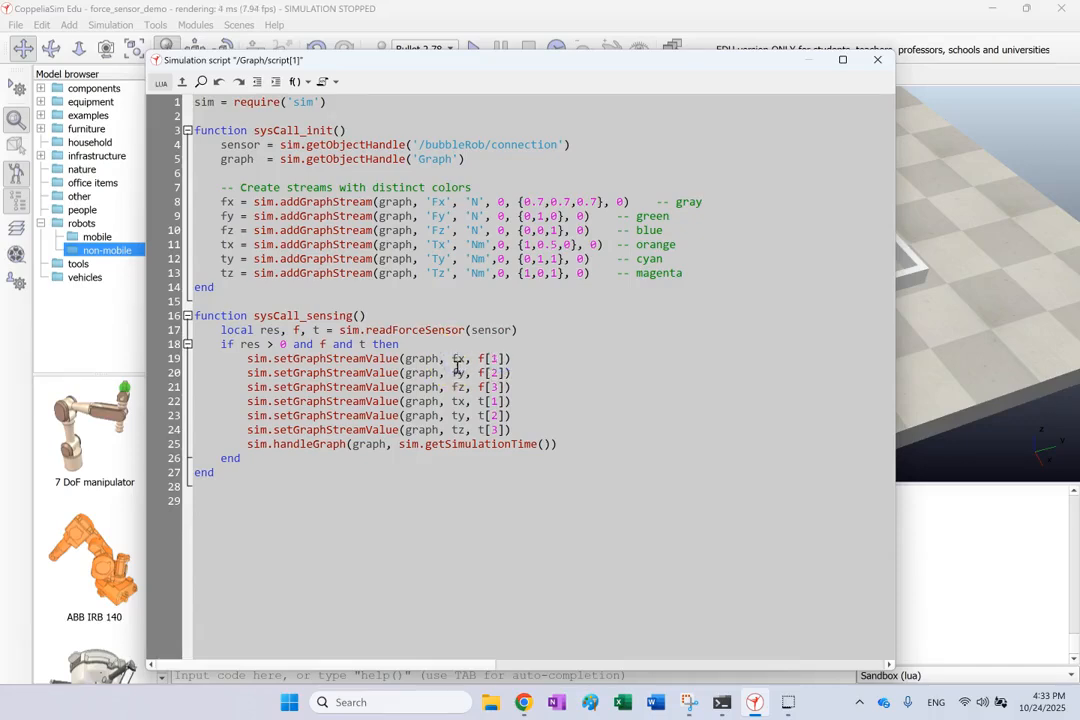
{"action": "double_click", "coordinate": [490, 372]}
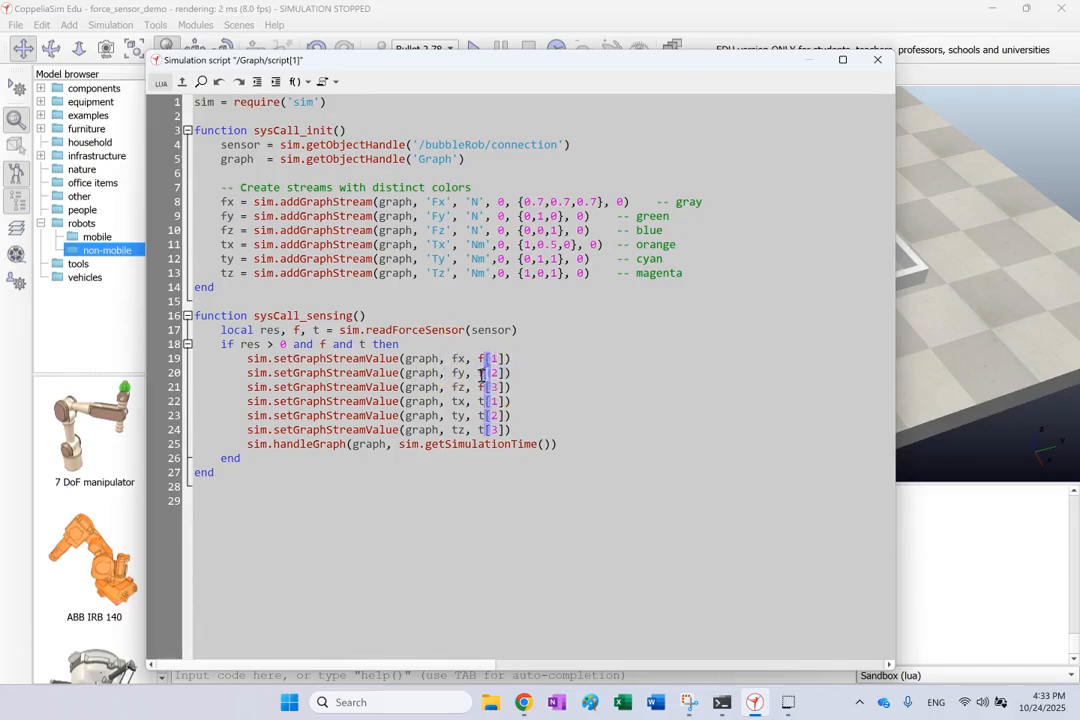
{"action": "left_click", "coordinate": [476, 372]}
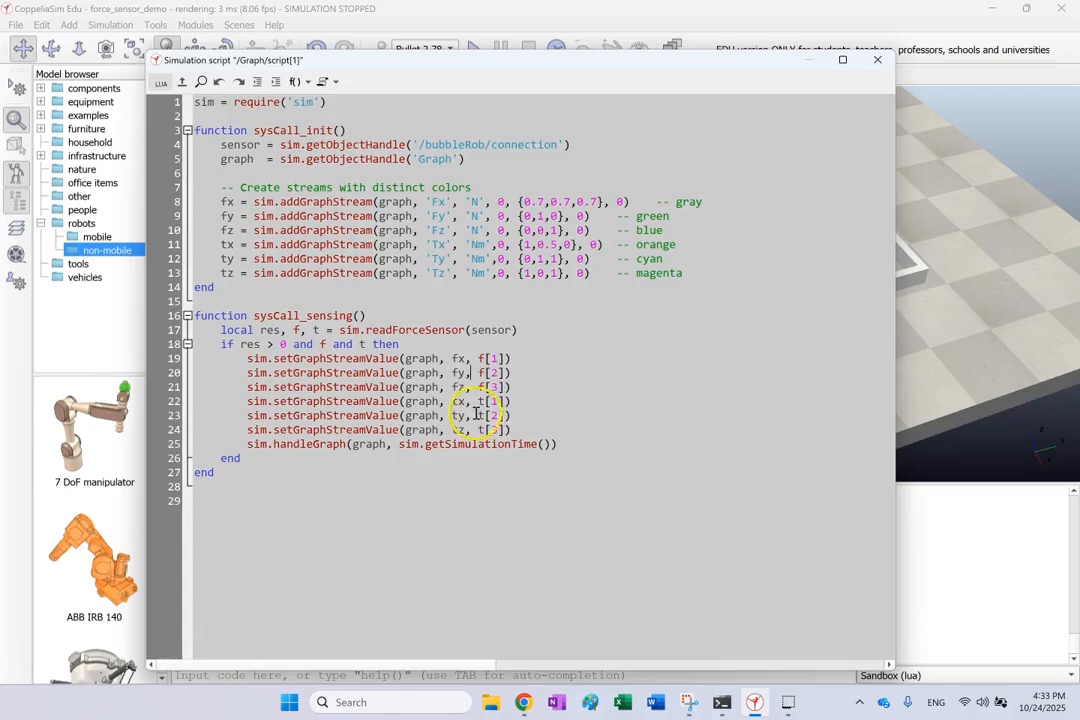
{"action": "left_click_drag", "start_coordinate": [478, 358], "coordinate": [499, 358]}
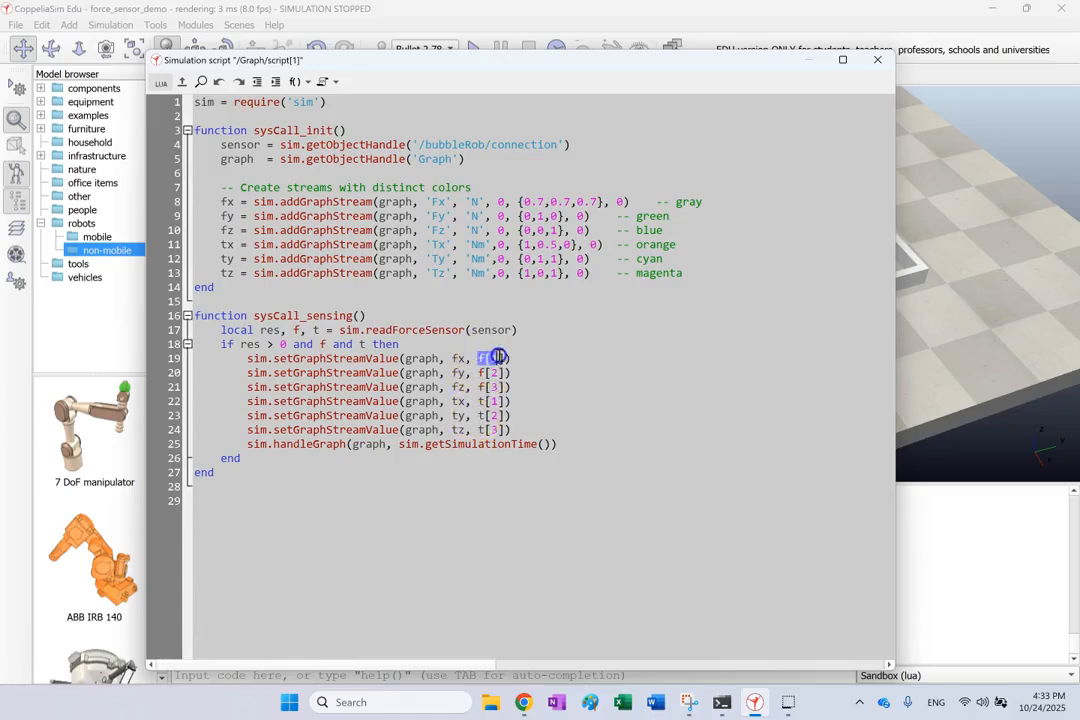
Trace the force variable f back to the readForceSensor line in the Graph script, and close the script and its object properties
{"action": "left_click", "coordinate": [293, 330]}
{"action": "double_click", "coordinate": [404, 338]}
{"action": "left_click", "coordinate": [441, 377]}
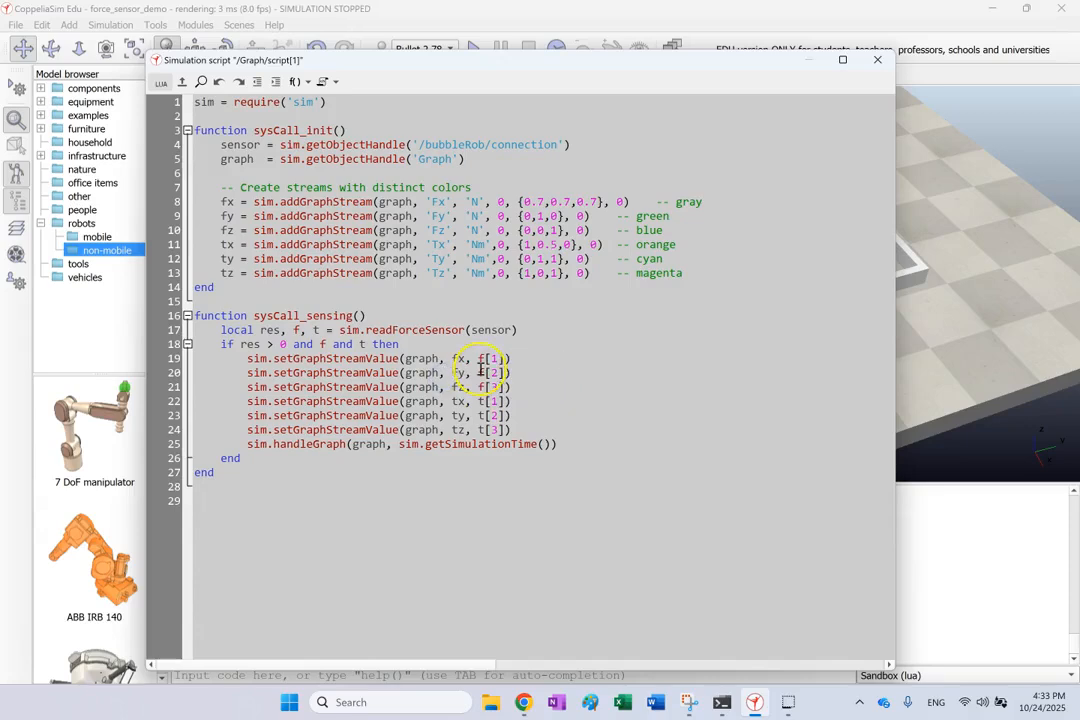
{"action": "left_click", "coordinate": [878, 60]}
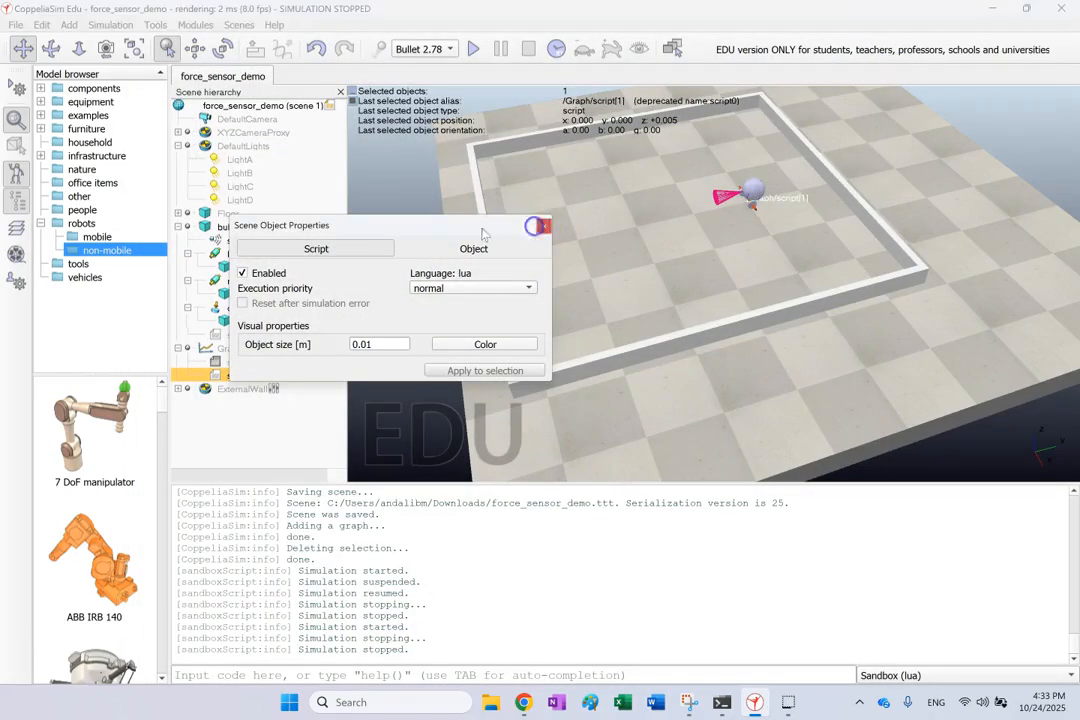
{"action": "left_click", "coordinate": [545, 229]}
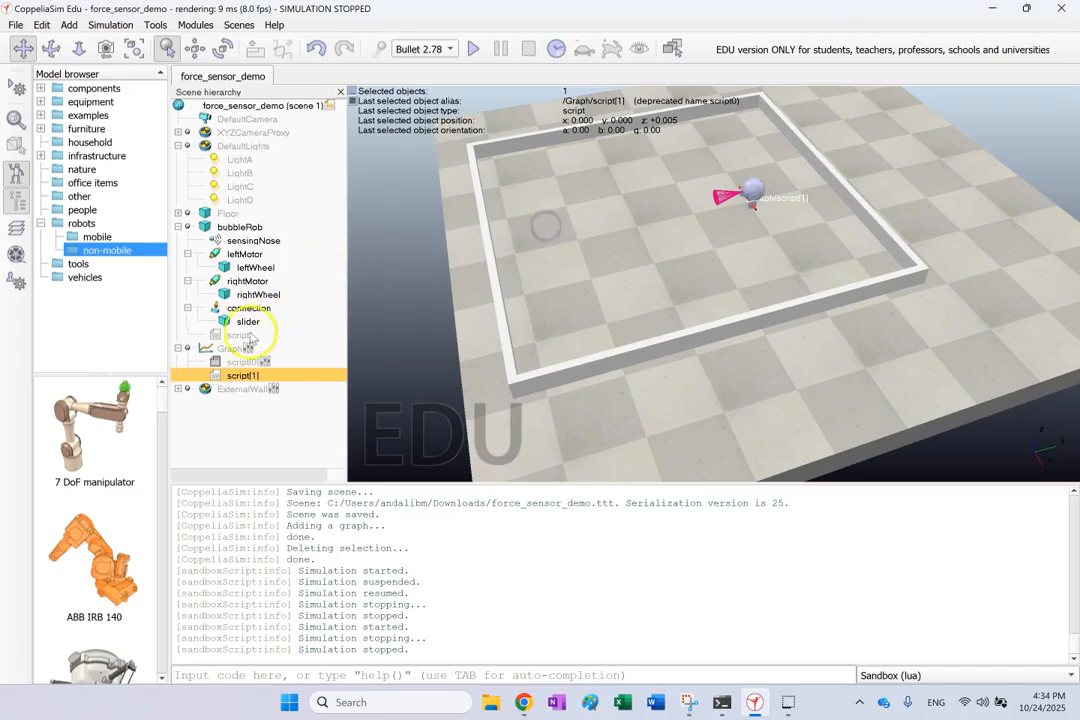
Review bubbleRob's own script from sysCall_sensing through sysCall_cleanup, and close the script and its object properties
{"action": "left_click", "coordinate": [210, 334]}
{"action": "double_click", "coordinate": [210, 334]}
{"action": "scroll", "coordinate": [340, 435], "scroll_direction": "down", "scroll_amount": 10}
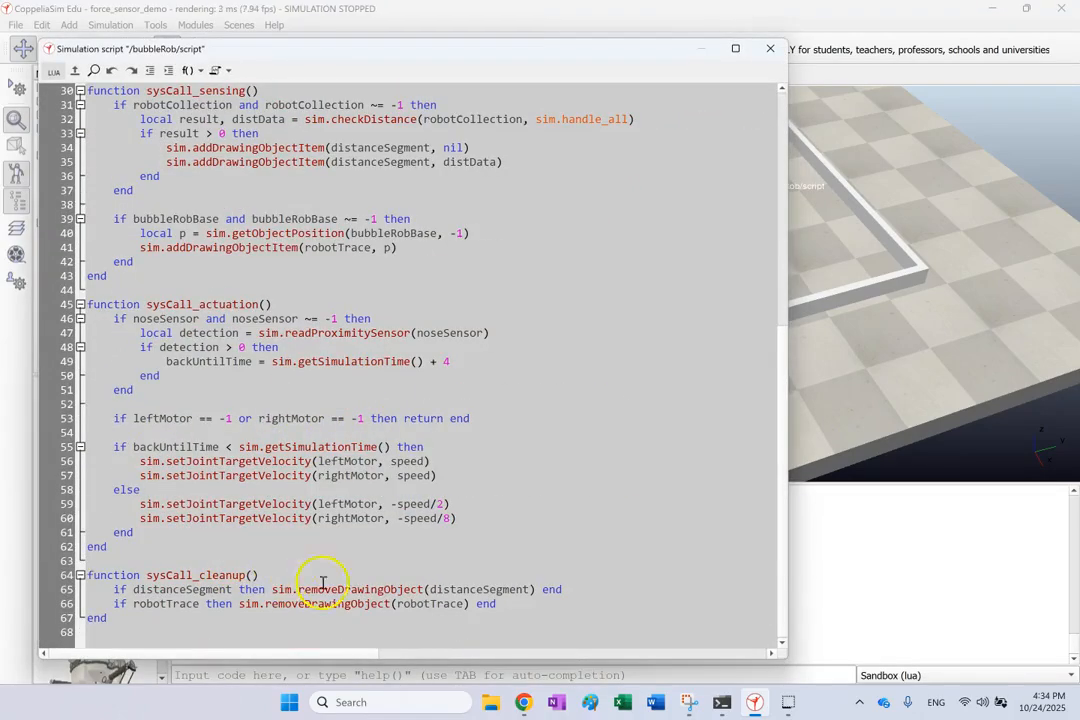
{"action": "left_click", "coordinate": [770, 48]}
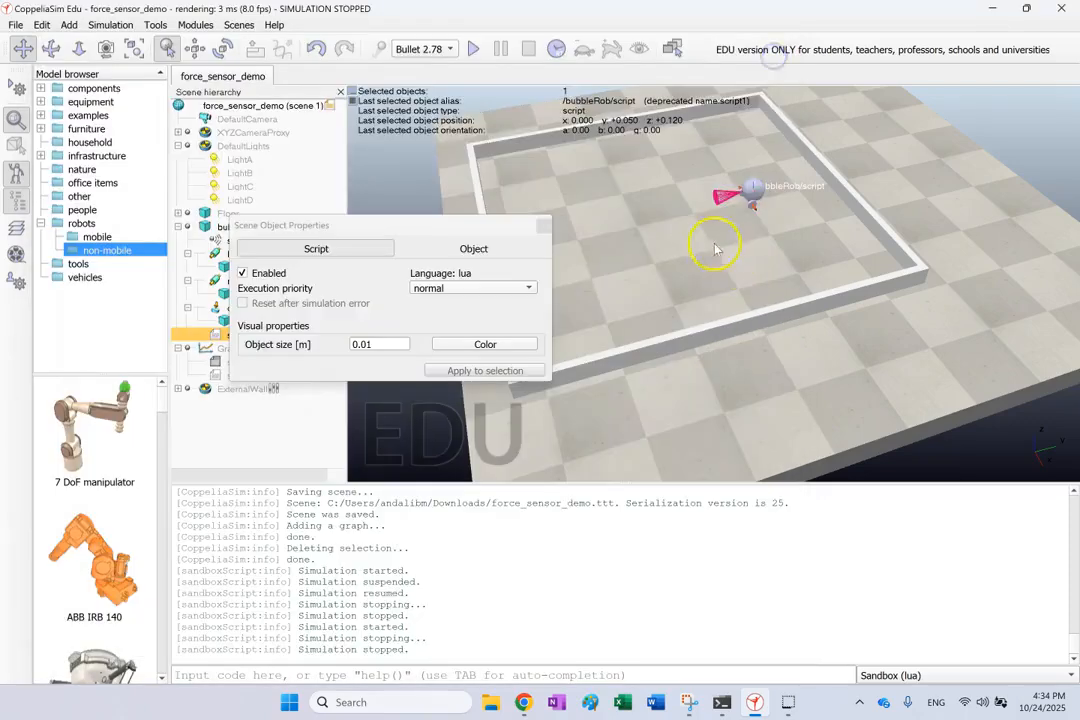
{"action": "left_click", "coordinate": [543, 224]}
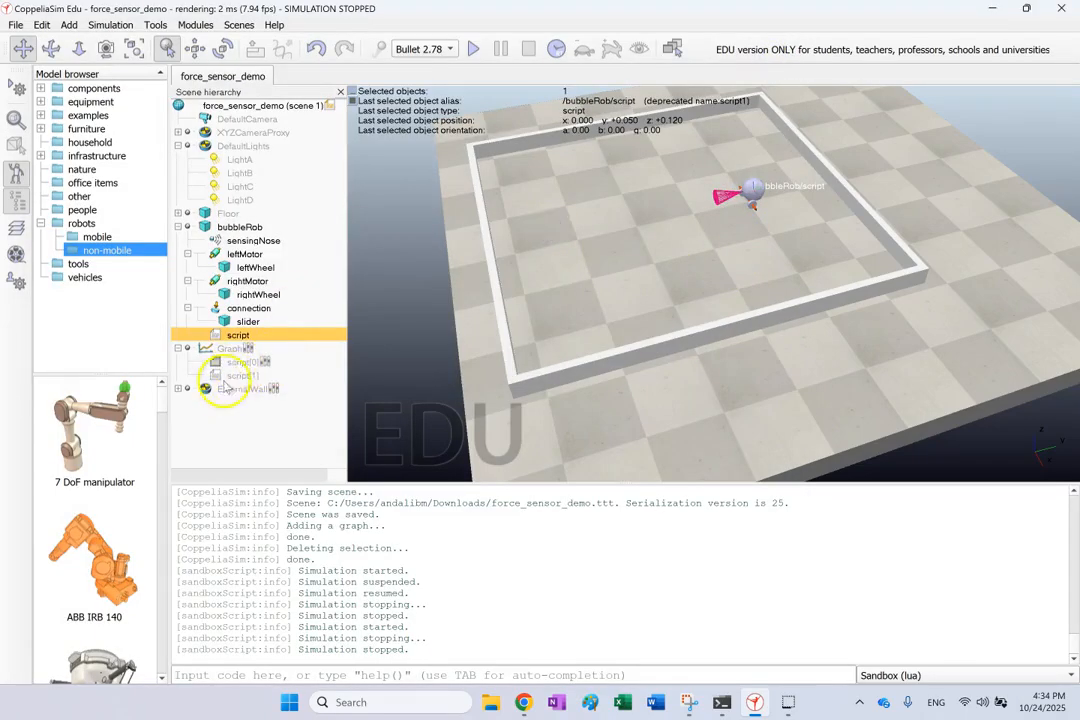